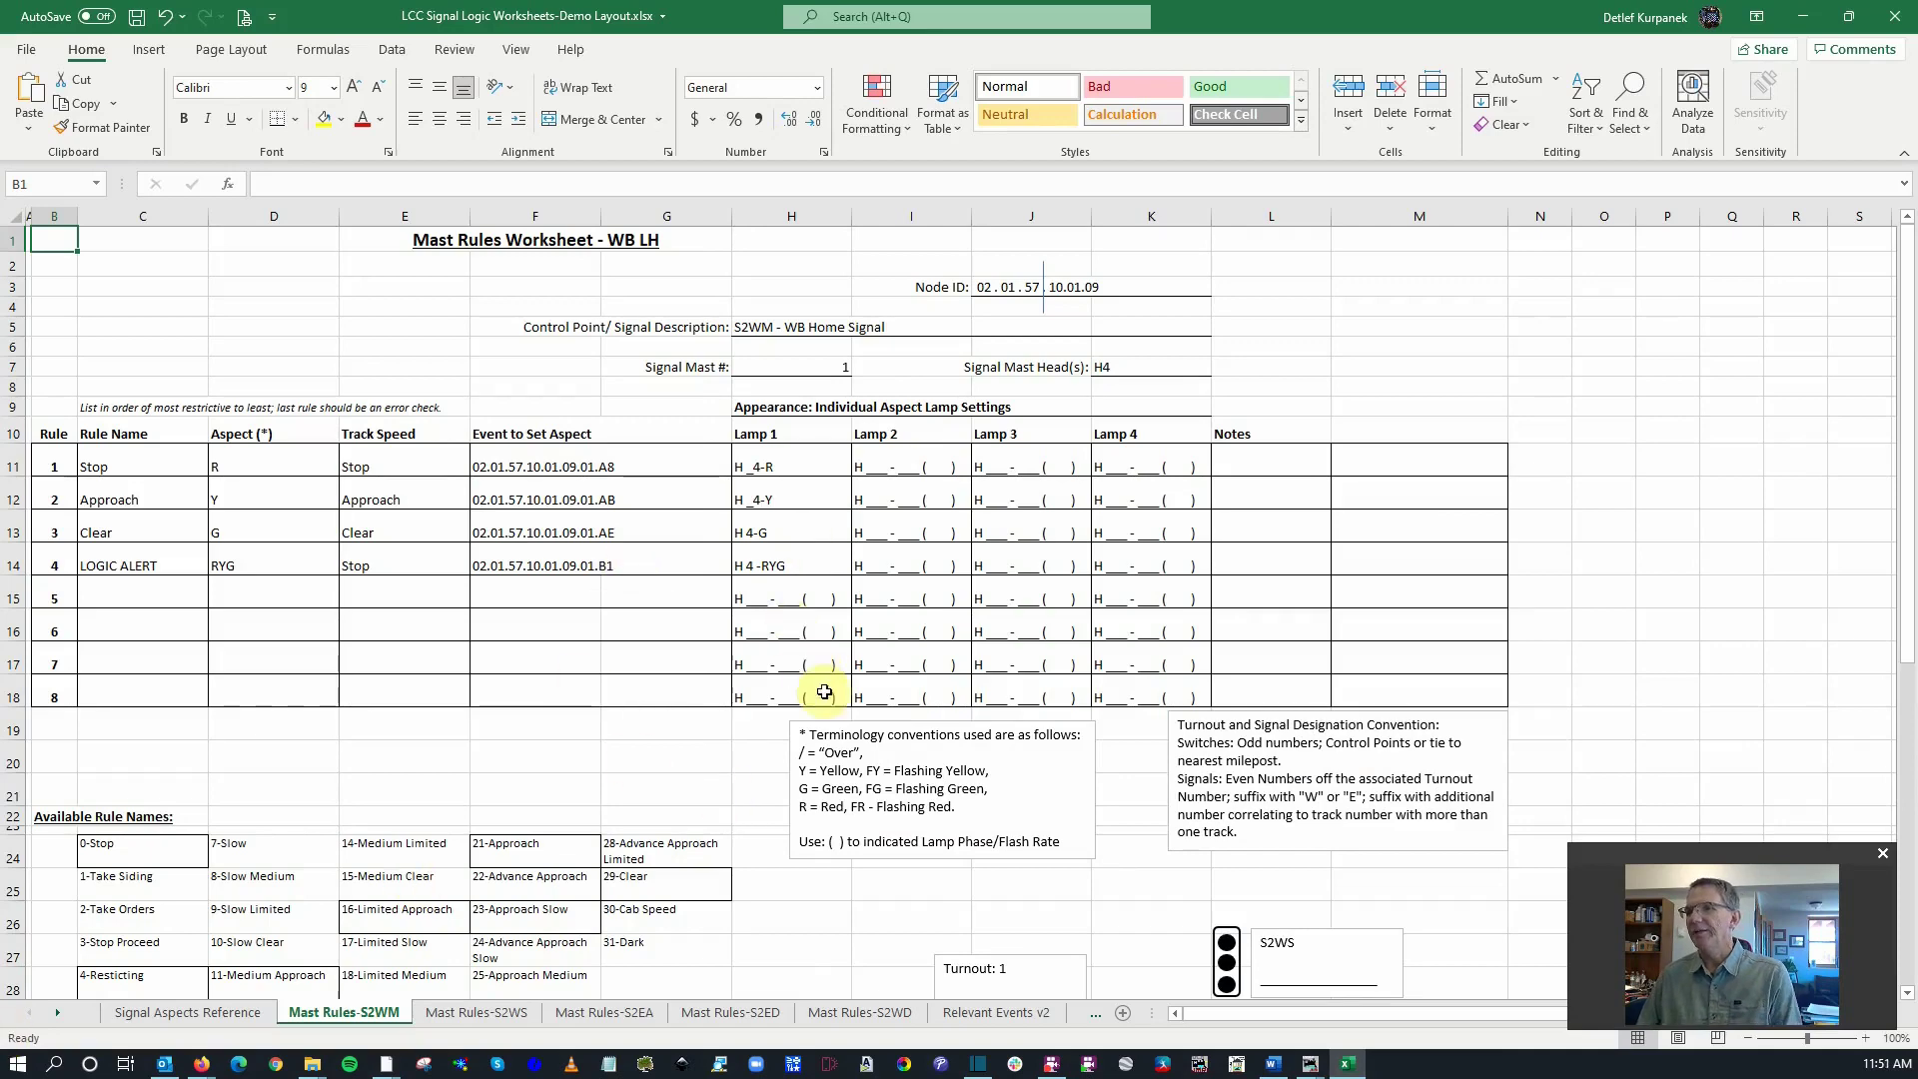
# - Compare the S2WS and S2ED sheets and edit the S2ED Node ID in J3
pyautogui.scroll(-3, 923, 641)
pyautogui.scroll(-2, 925, 642)
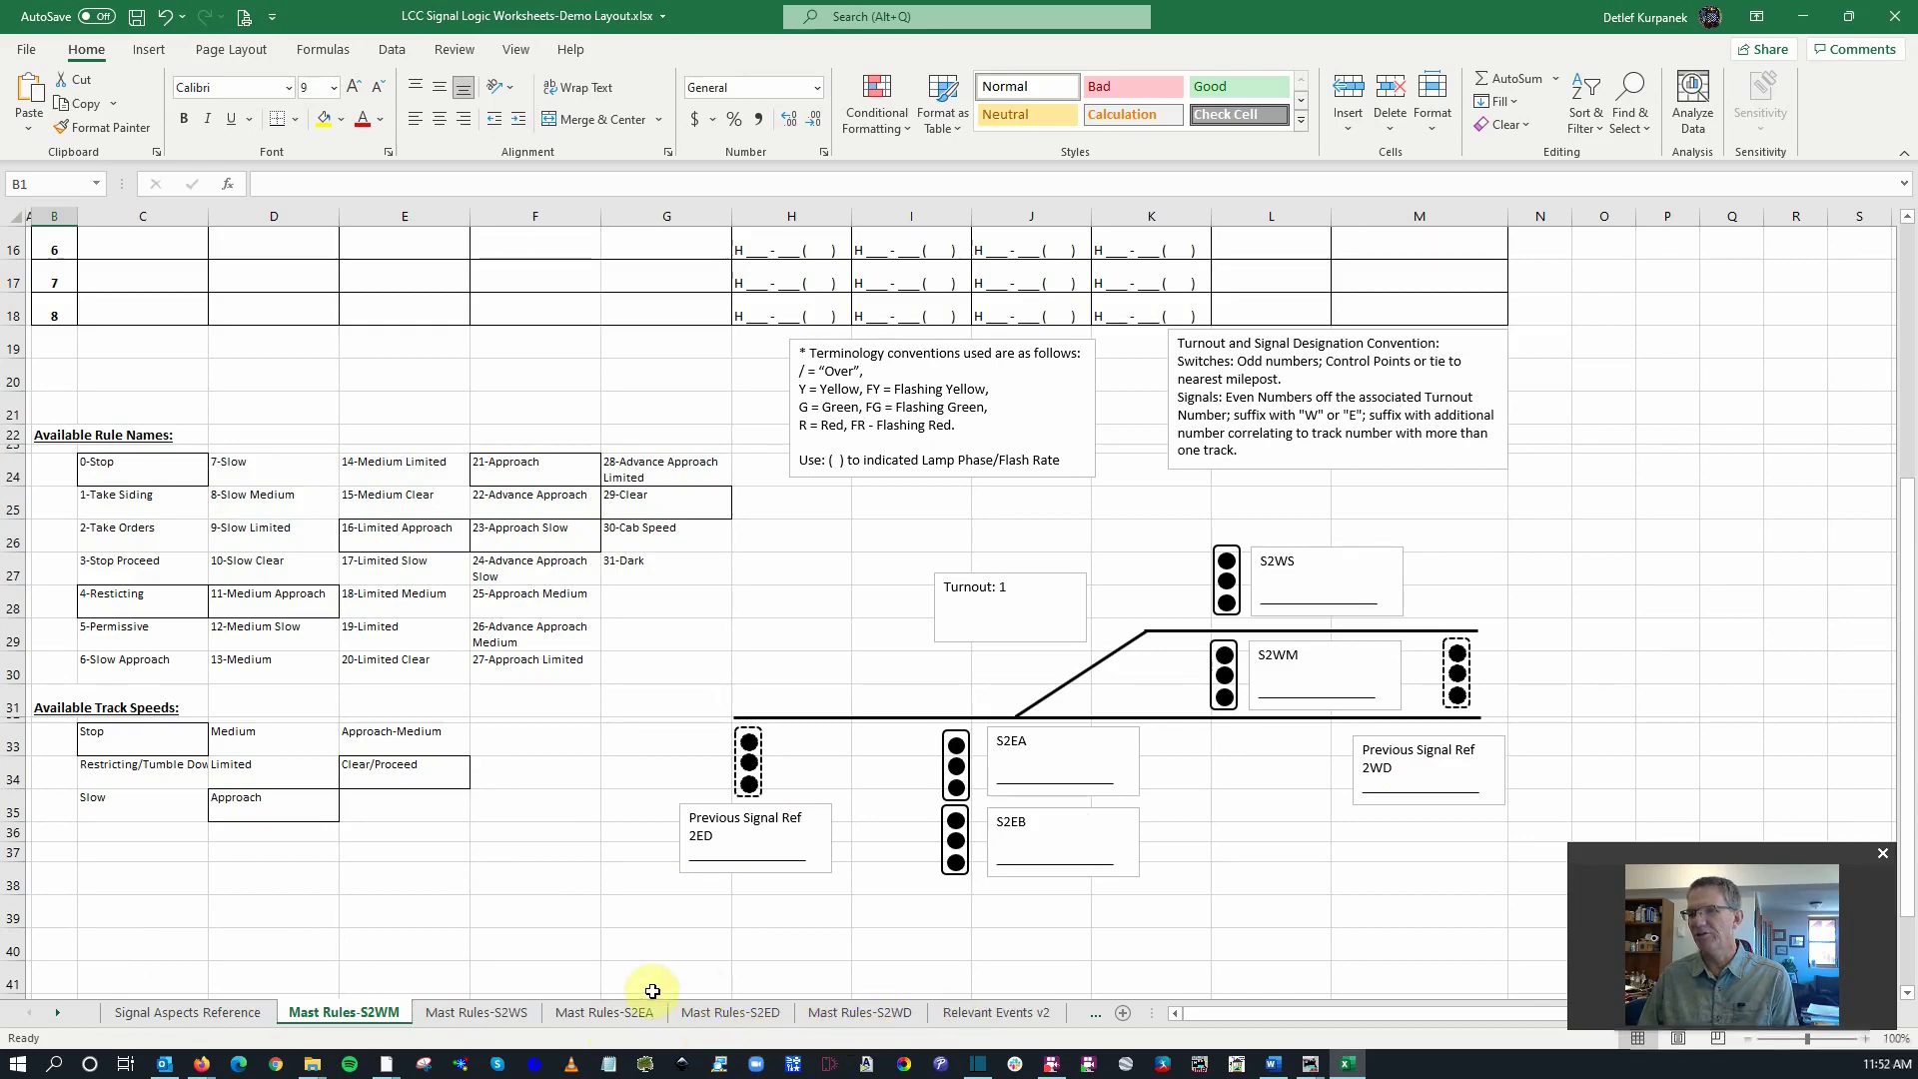
pyautogui.scroll(5, 460, 979)
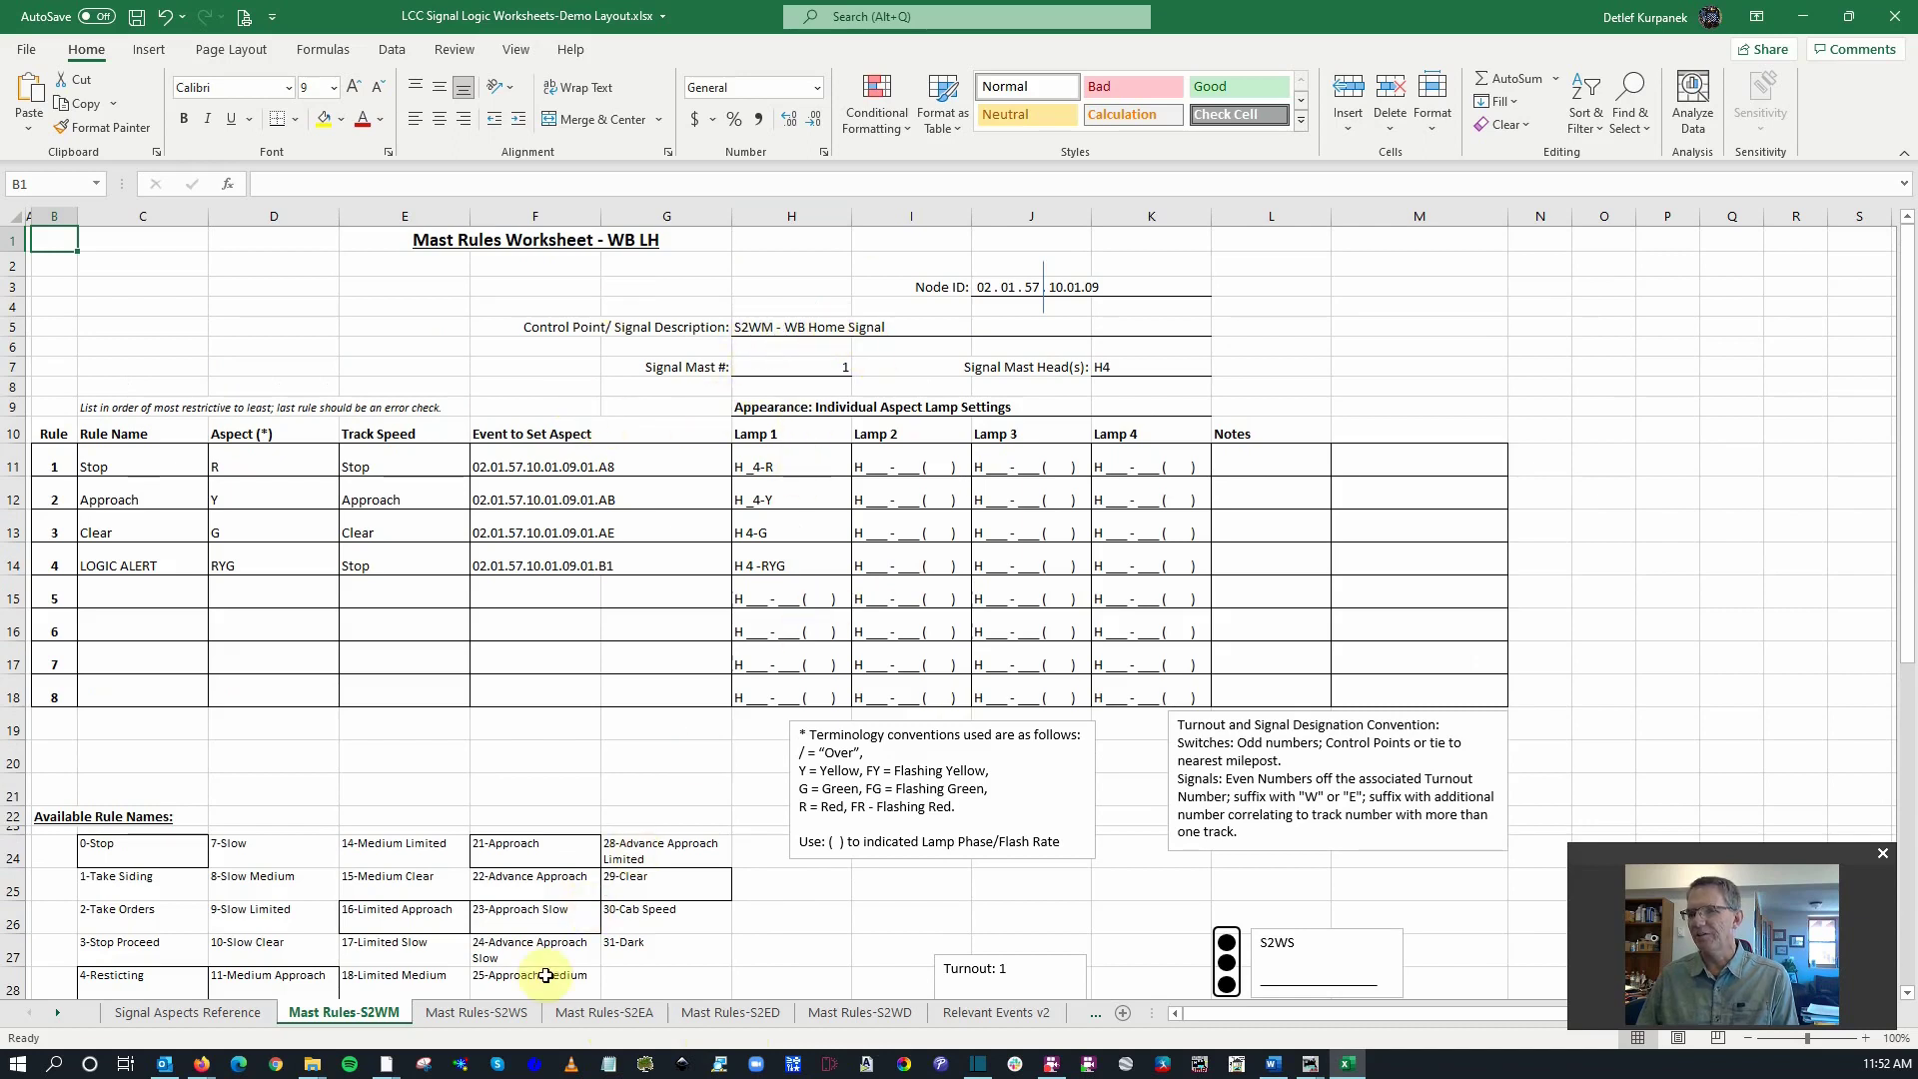
pyautogui.click(490, 1016)
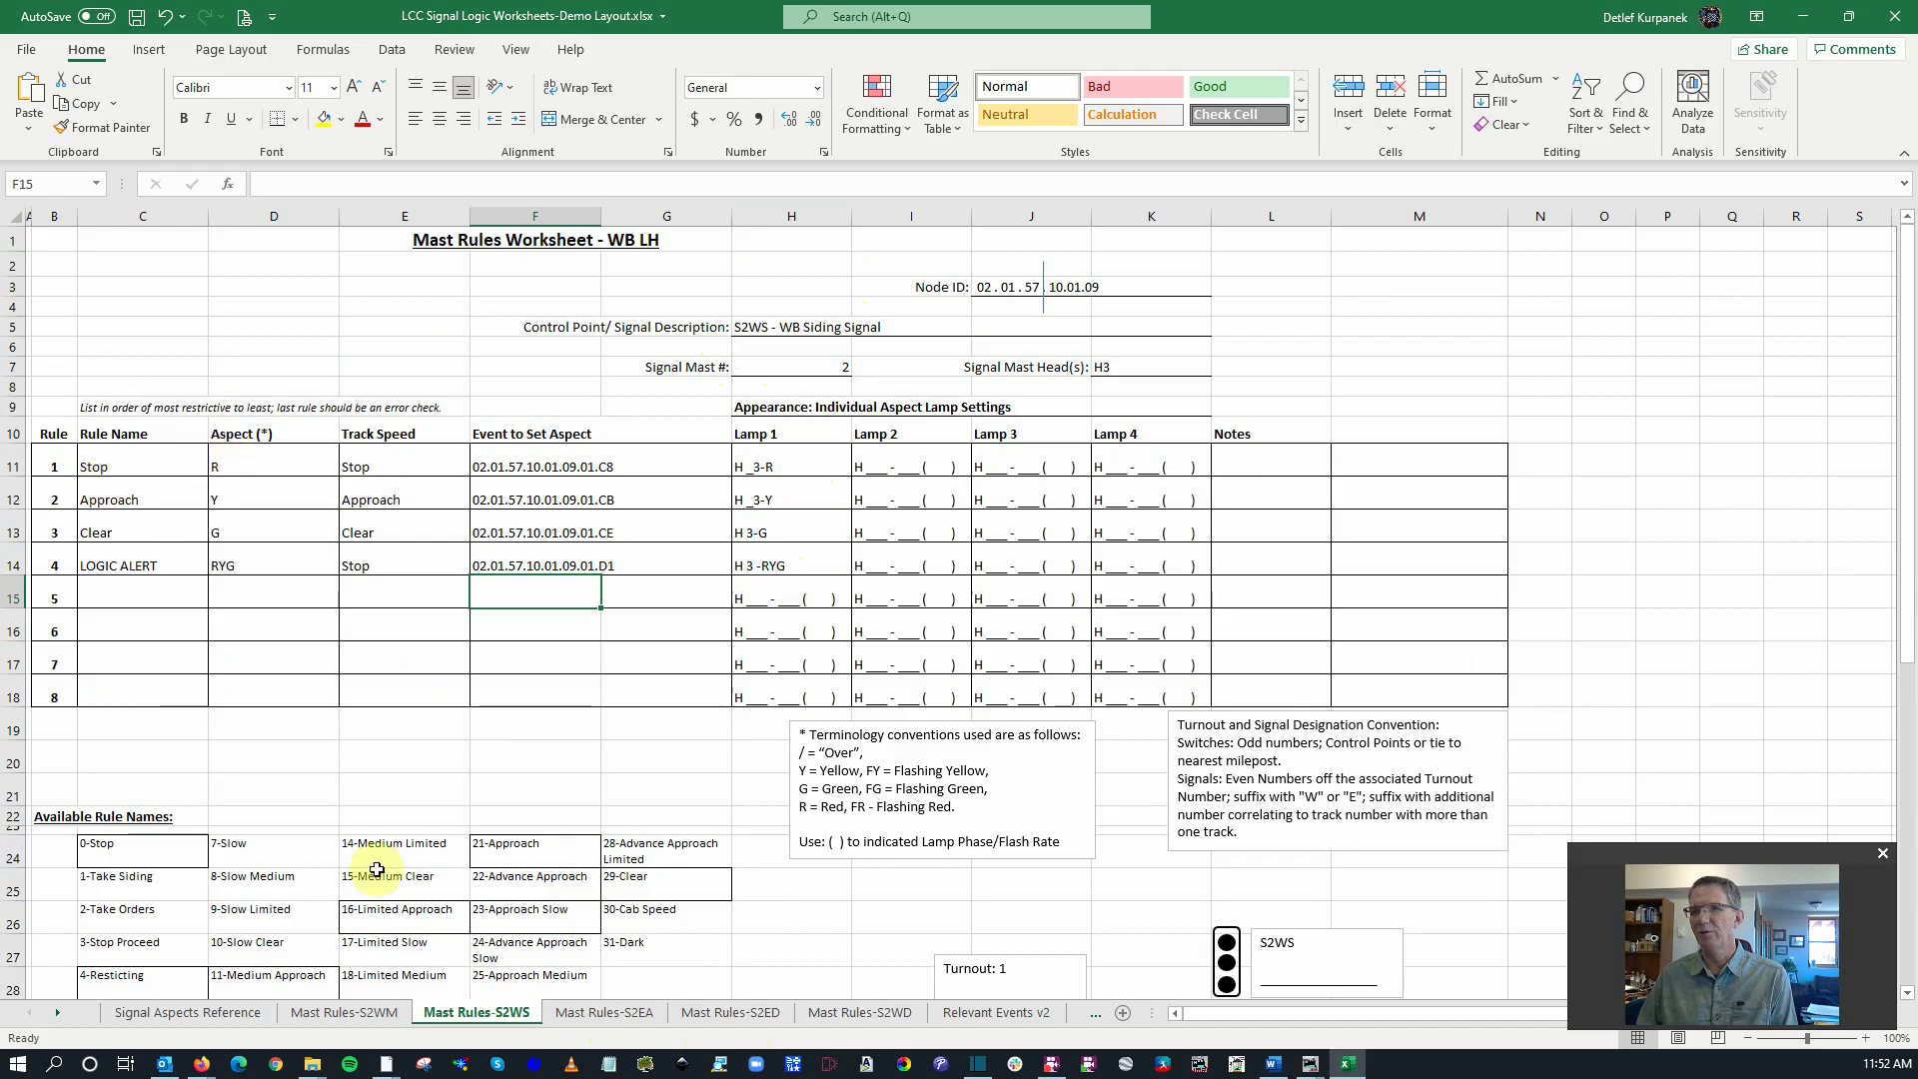
pyautogui.click(727, 1015)
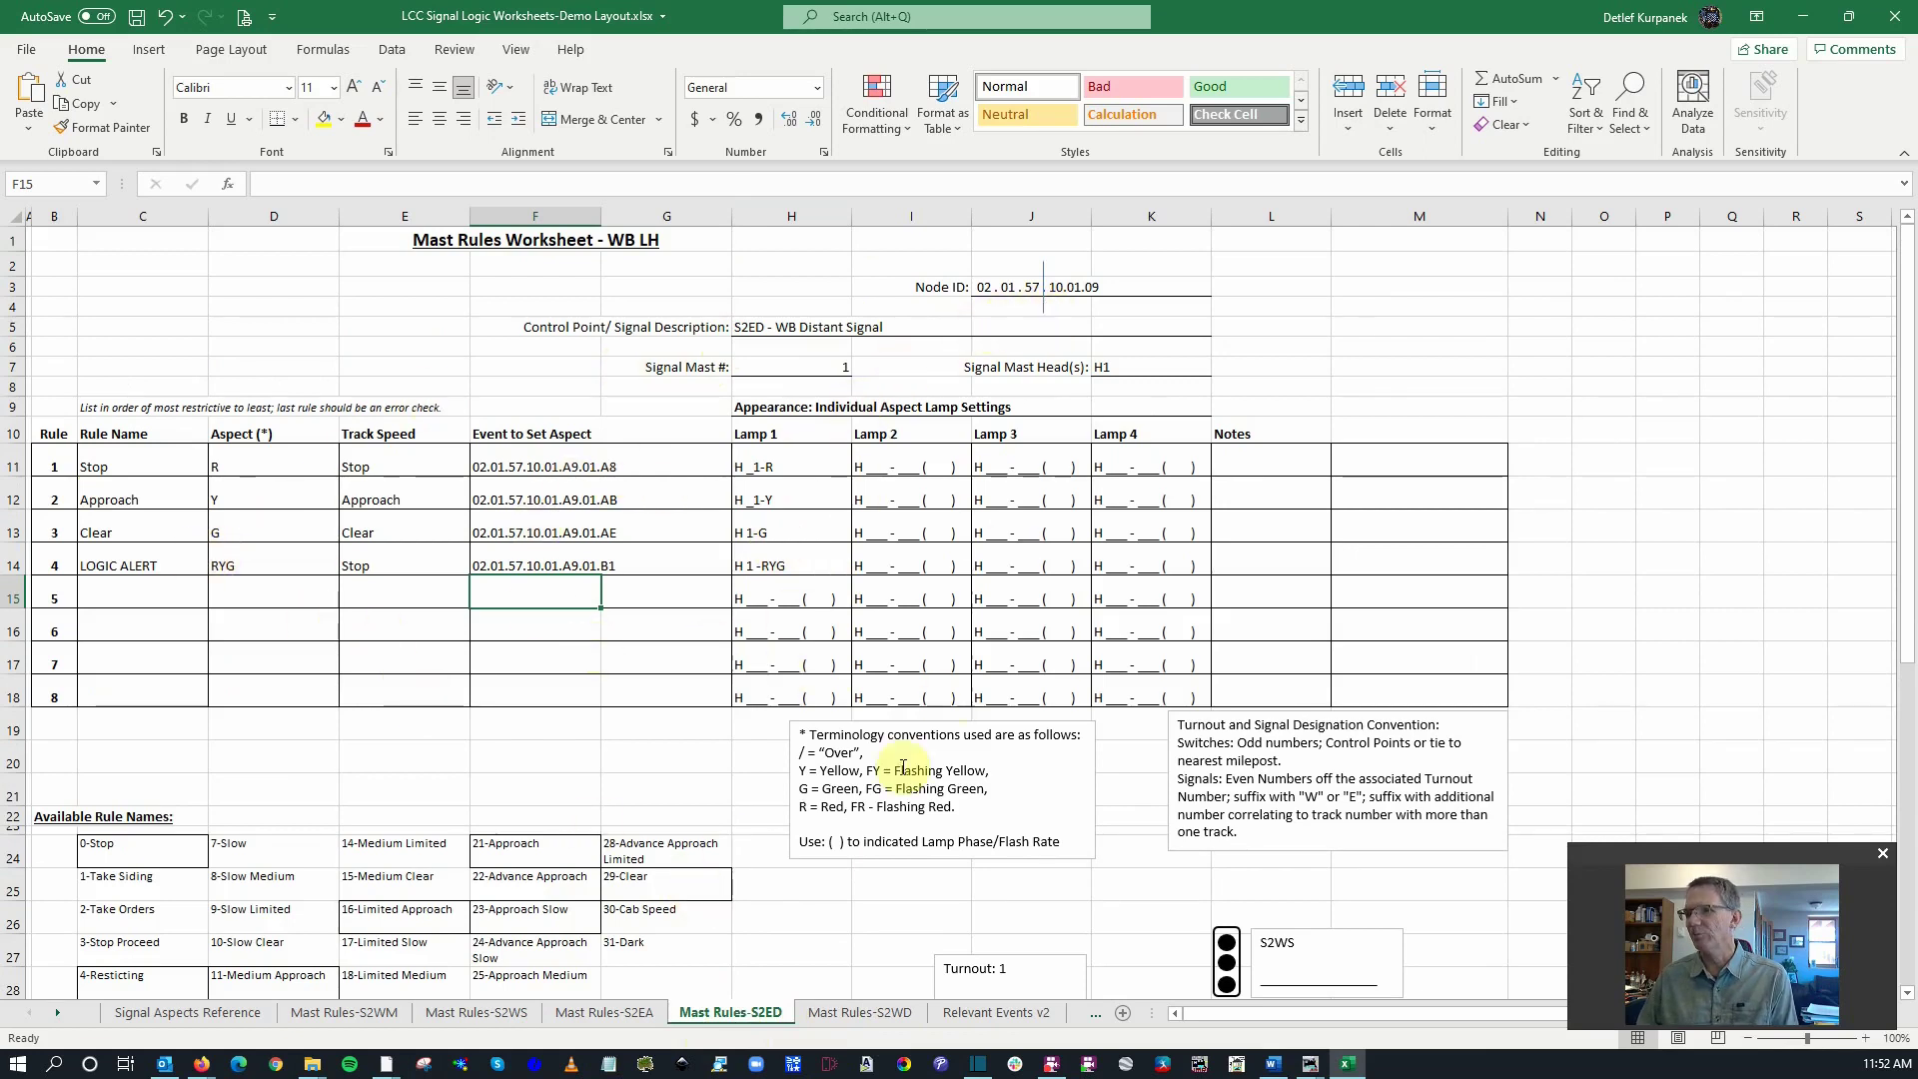
pyautogui.click(490, 1017)
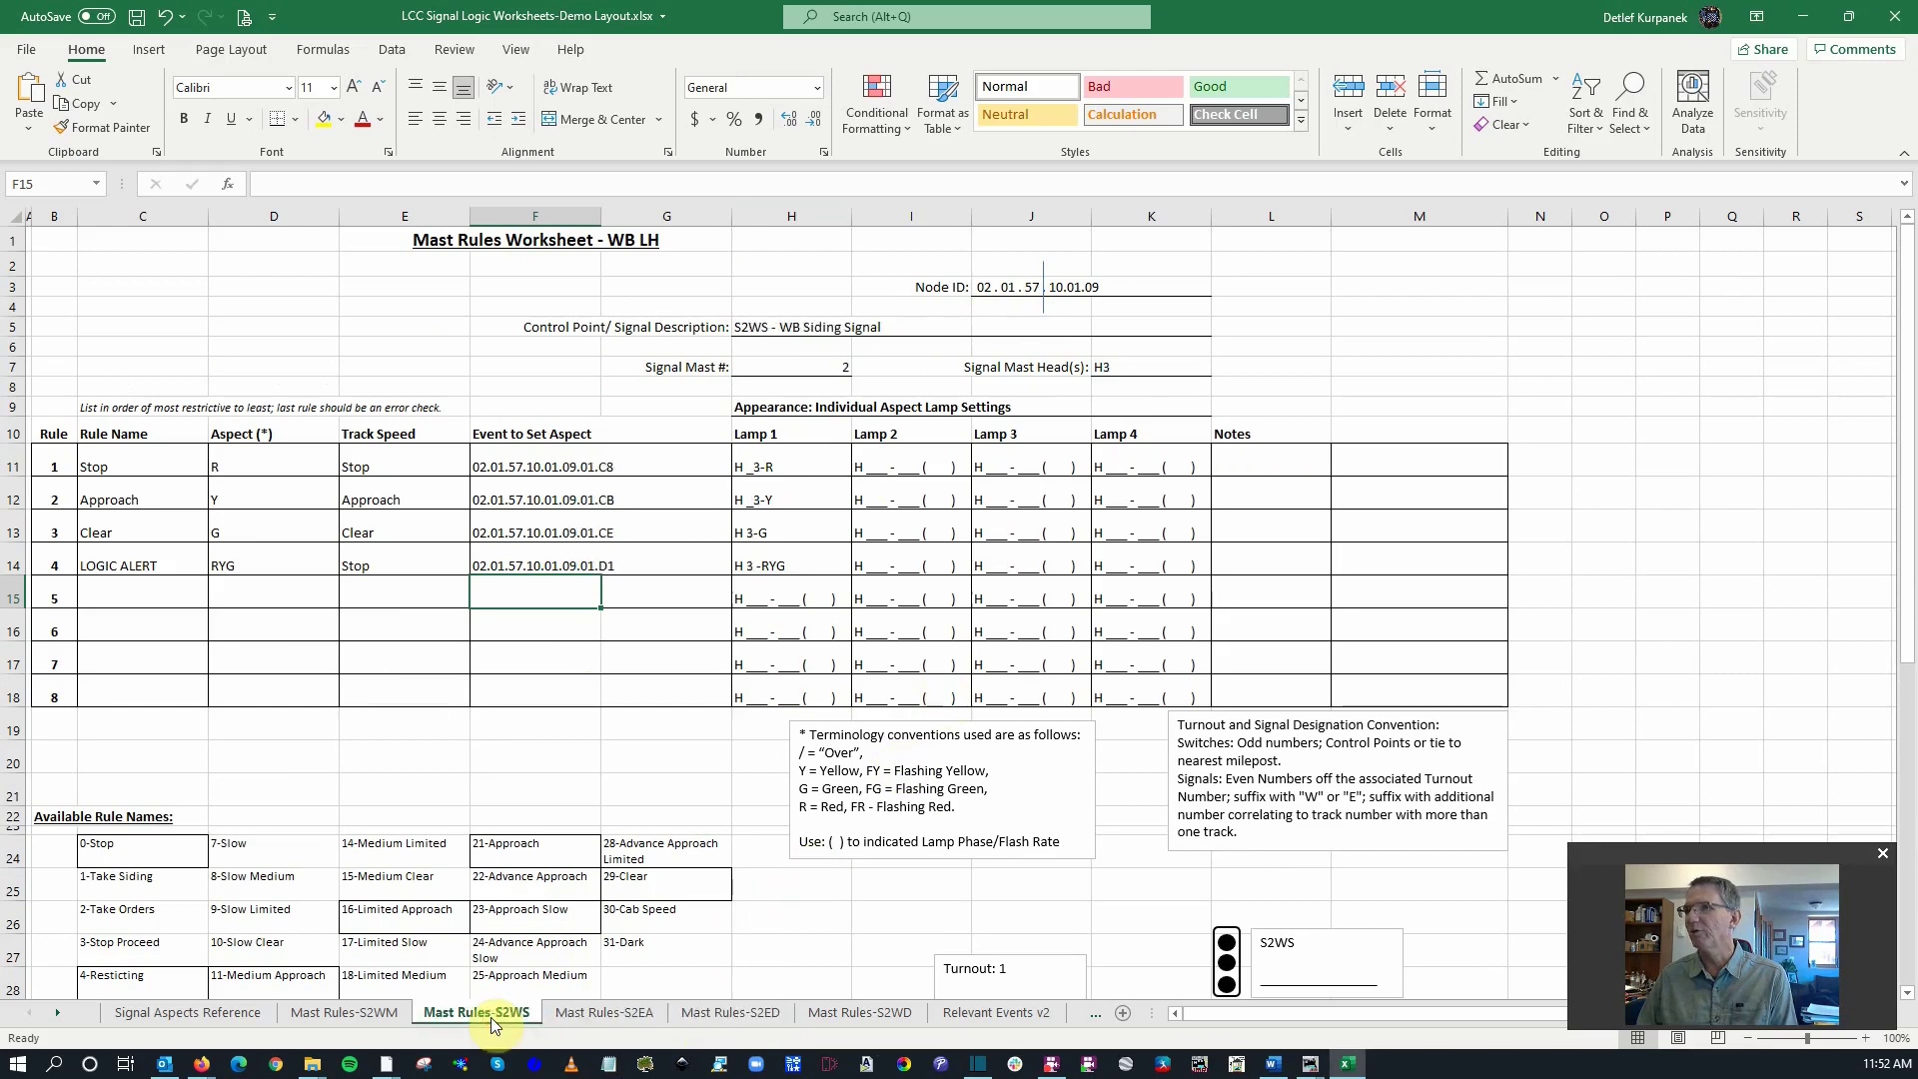
pyautogui.click(715, 1015)
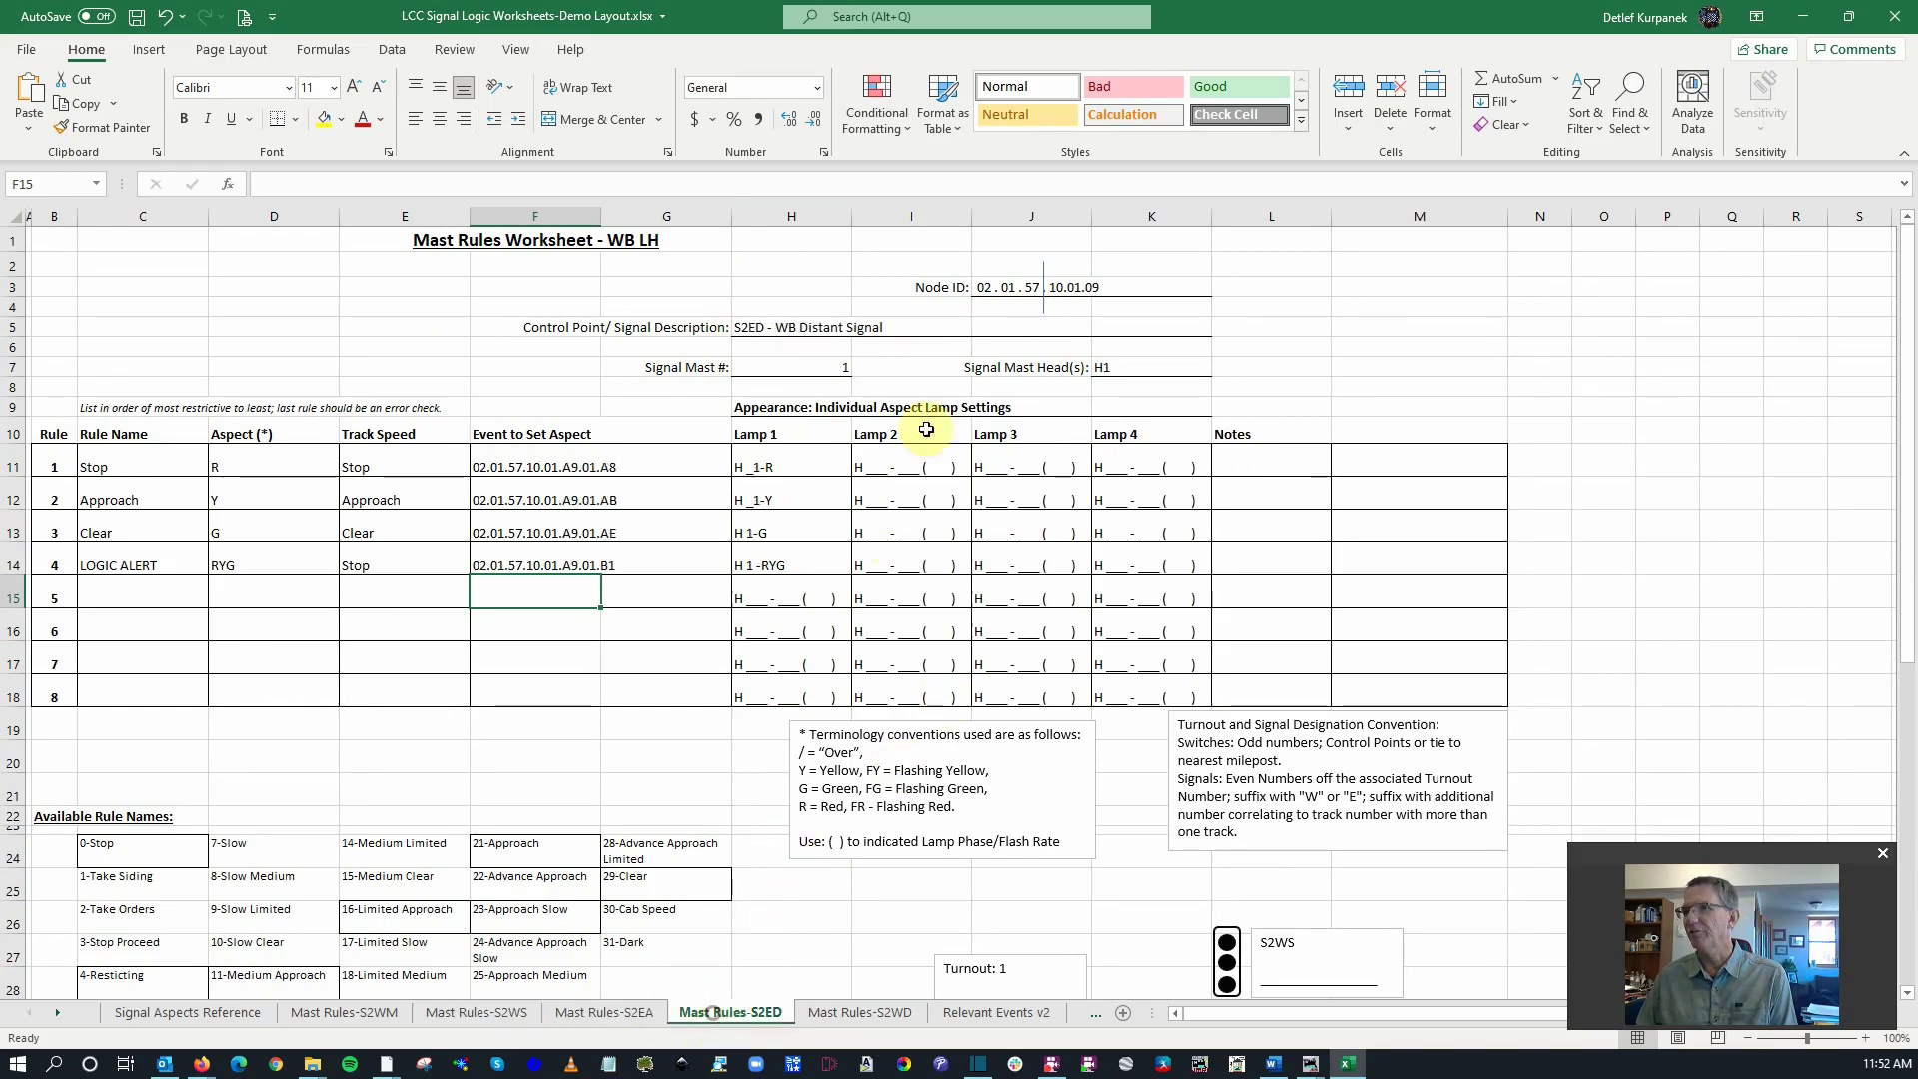
pyautogui.click(1074, 295)
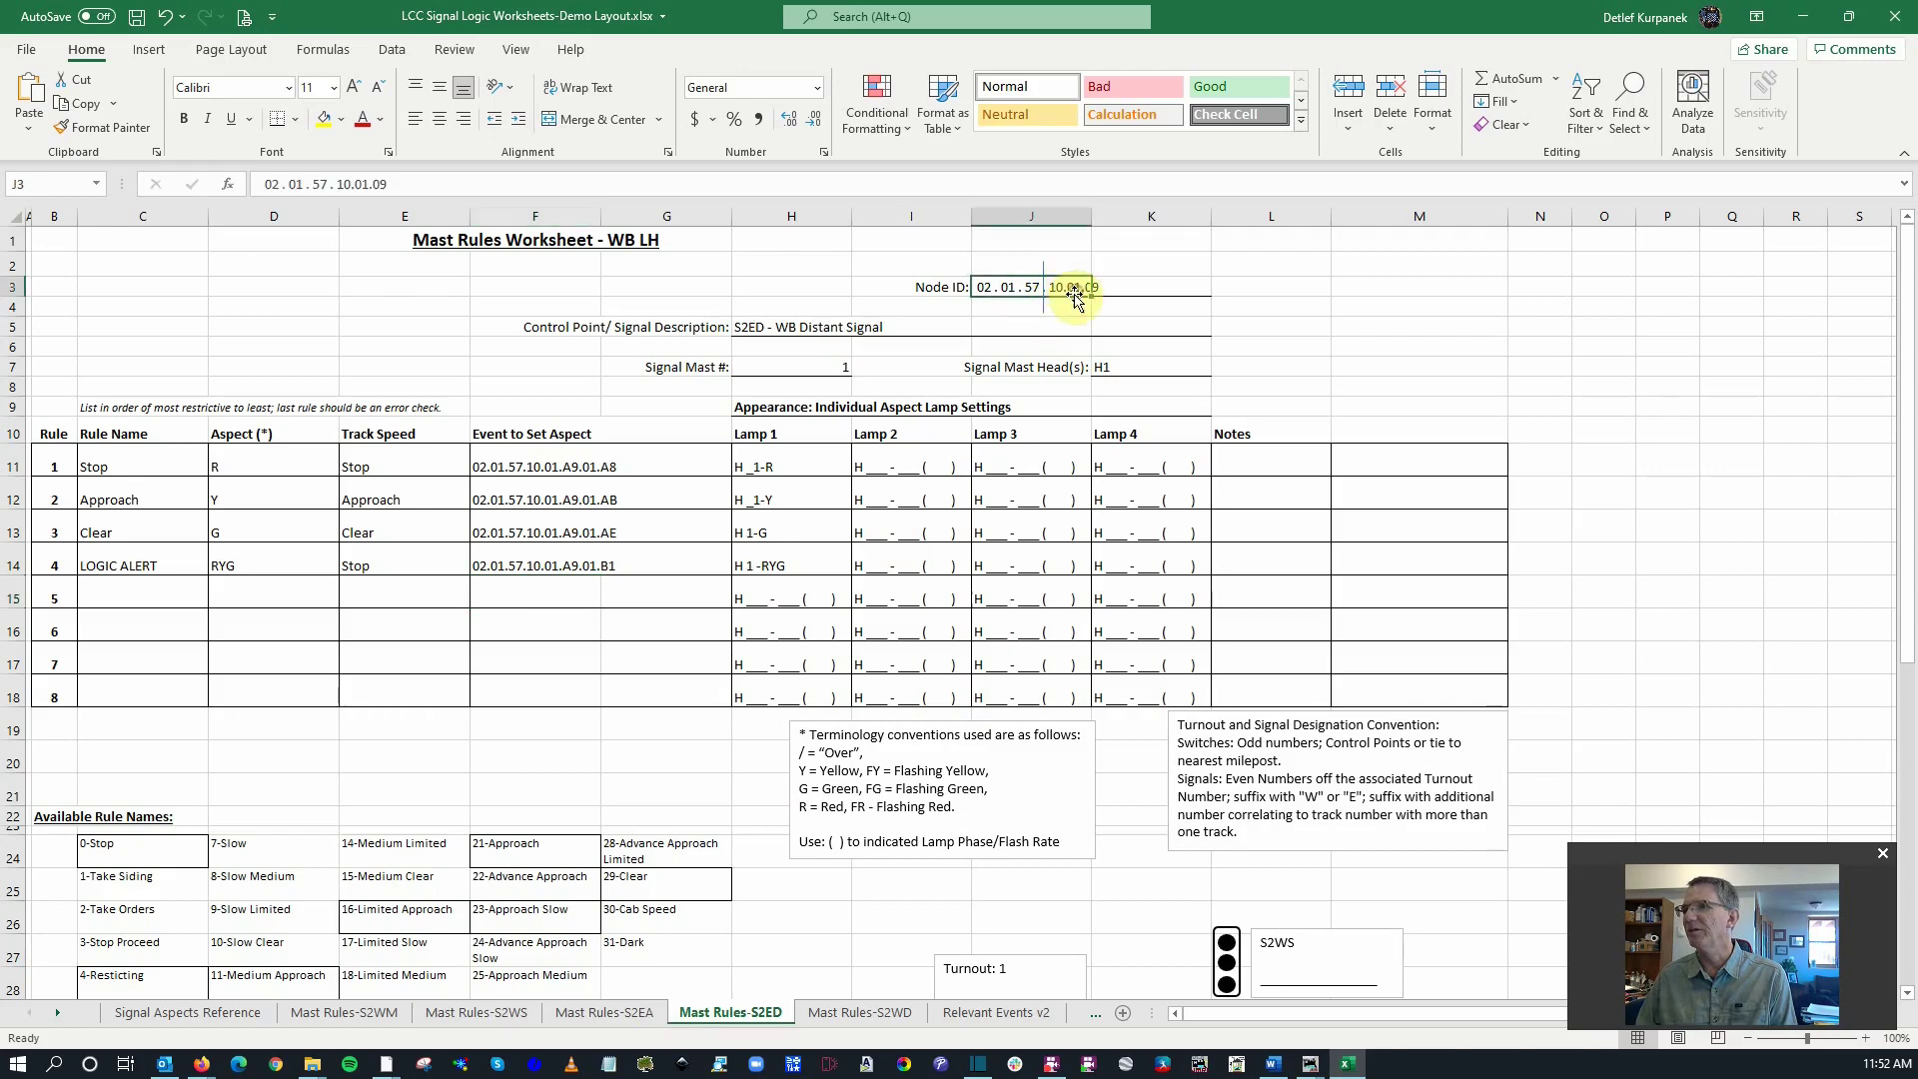
pyautogui.click(380, 186)
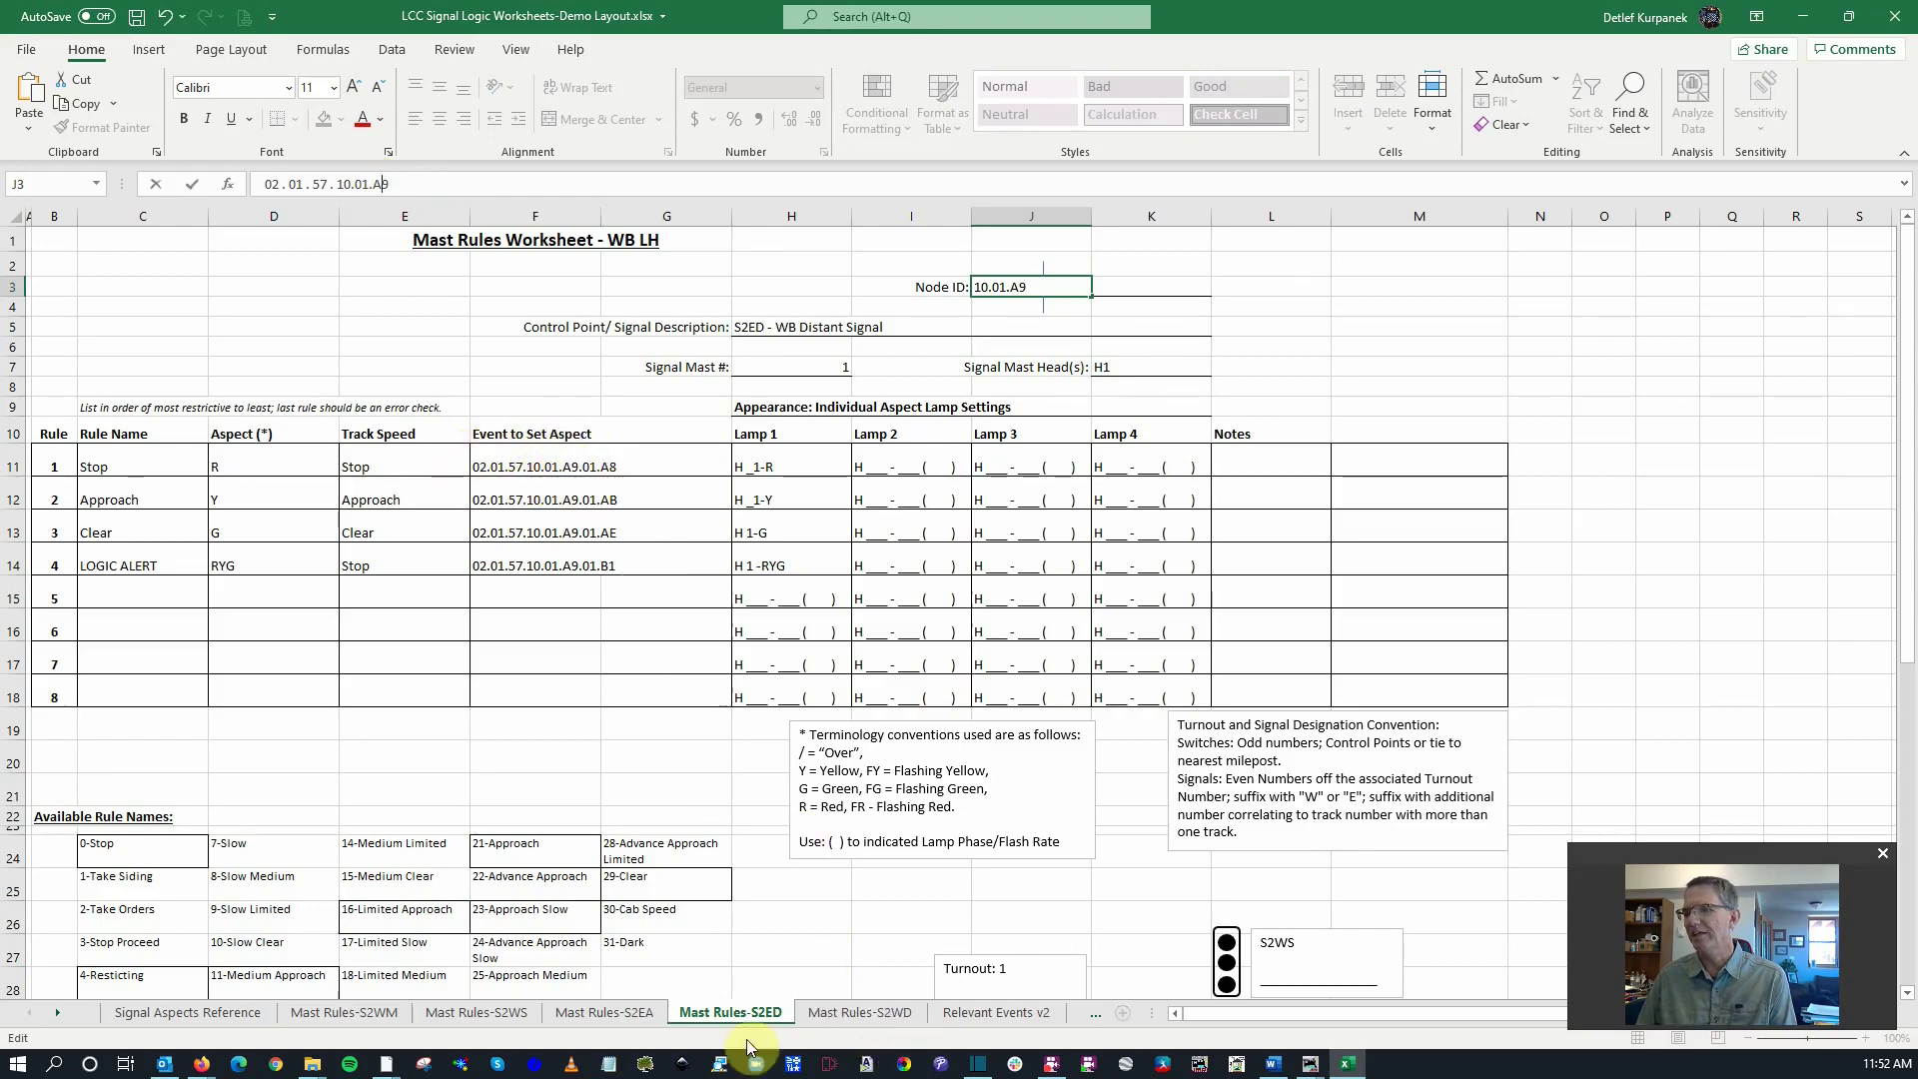
# - Insert A into the S2WD Node ID in J3 so it reads 02.01.57.10.01.A9
pyautogui.click(859, 1012)
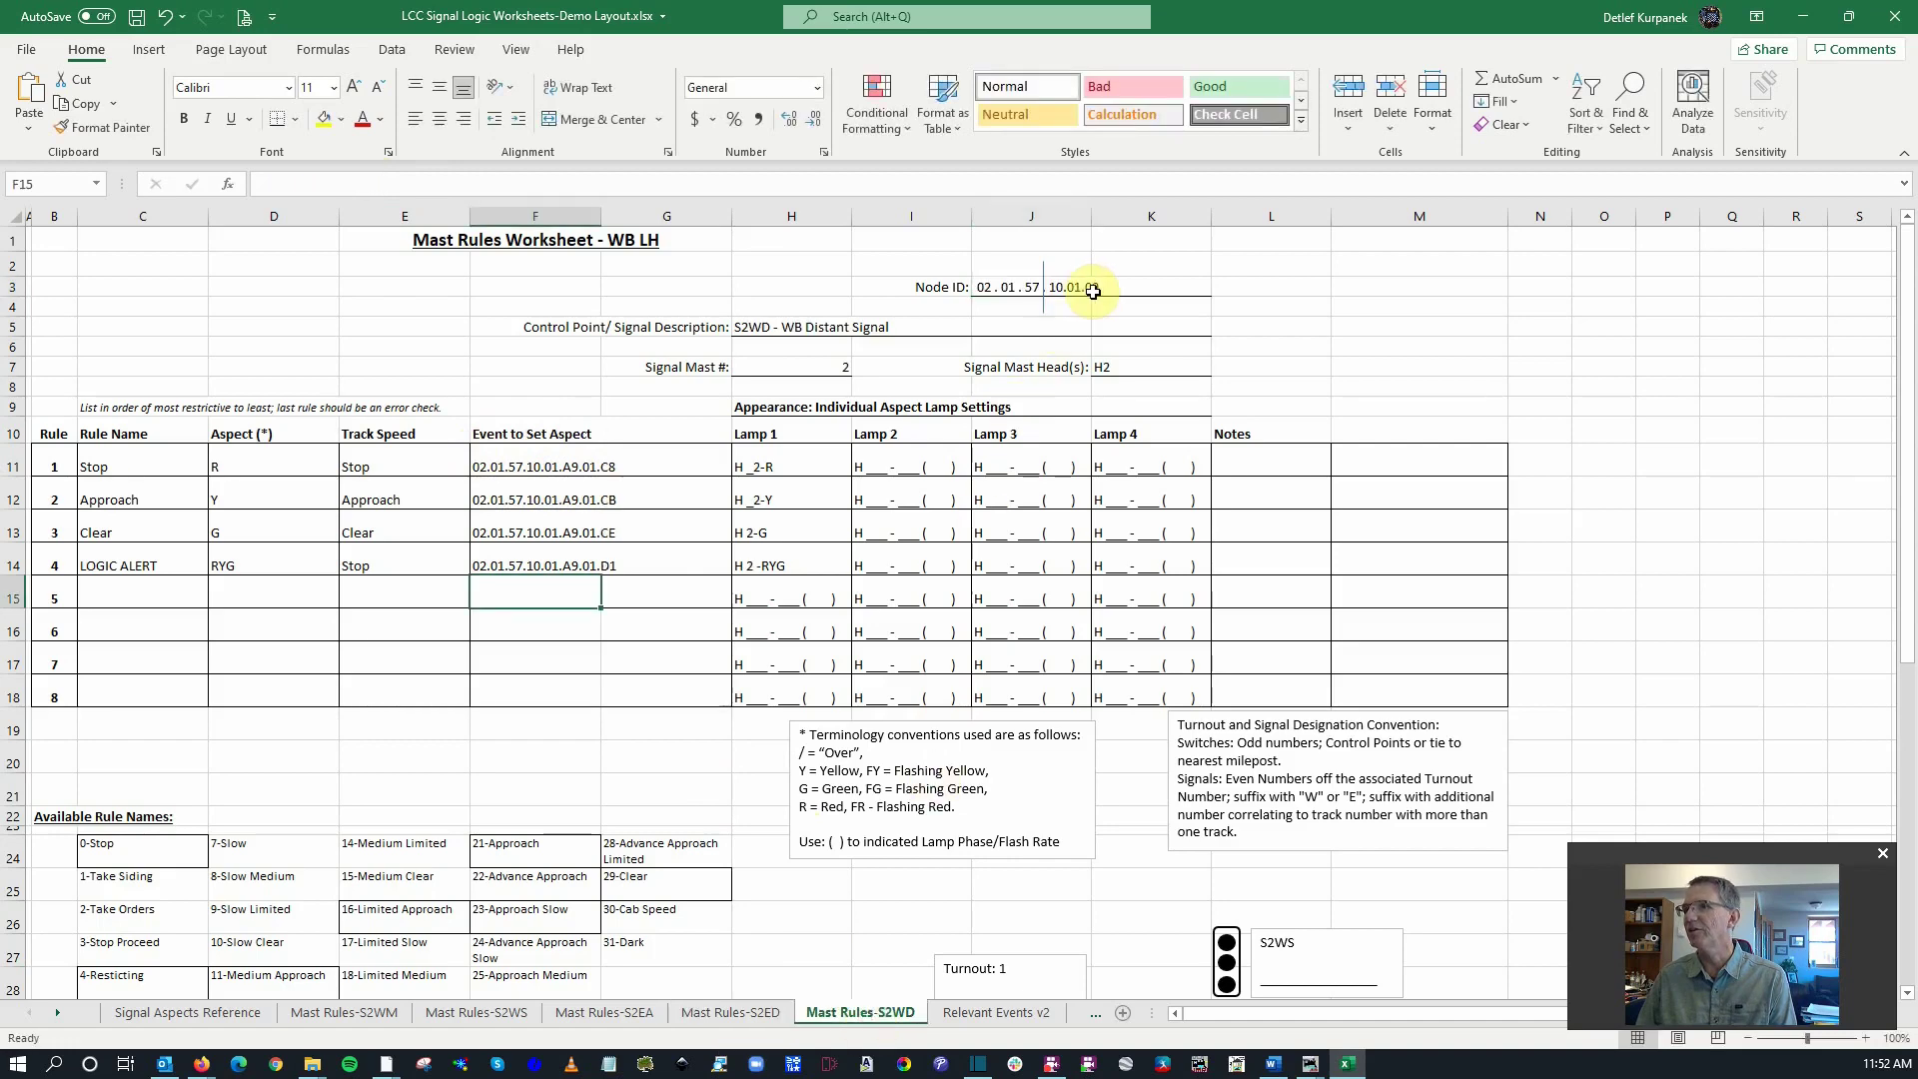
pyautogui.click(1003, 291)
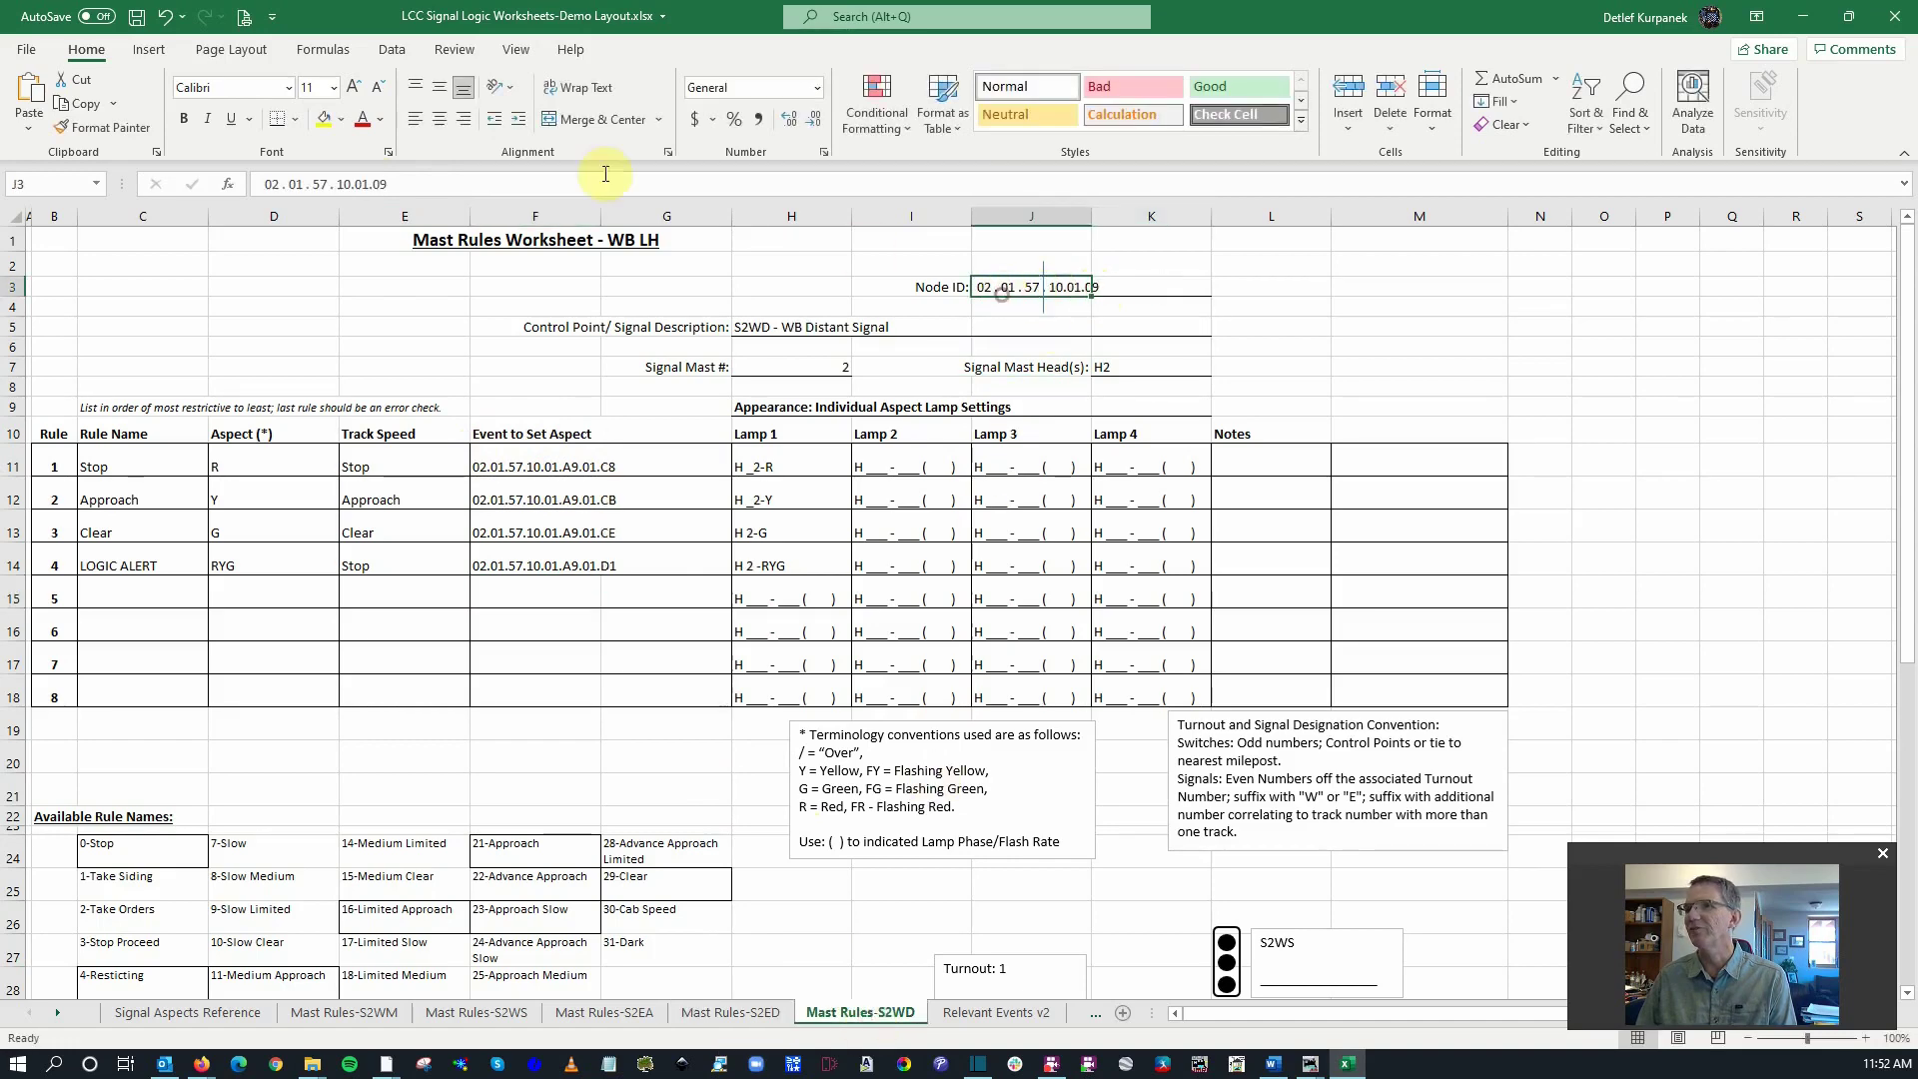
pyautogui.click(378, 184)
pyautogui.write('A')
pyautogui.click(463, 722)
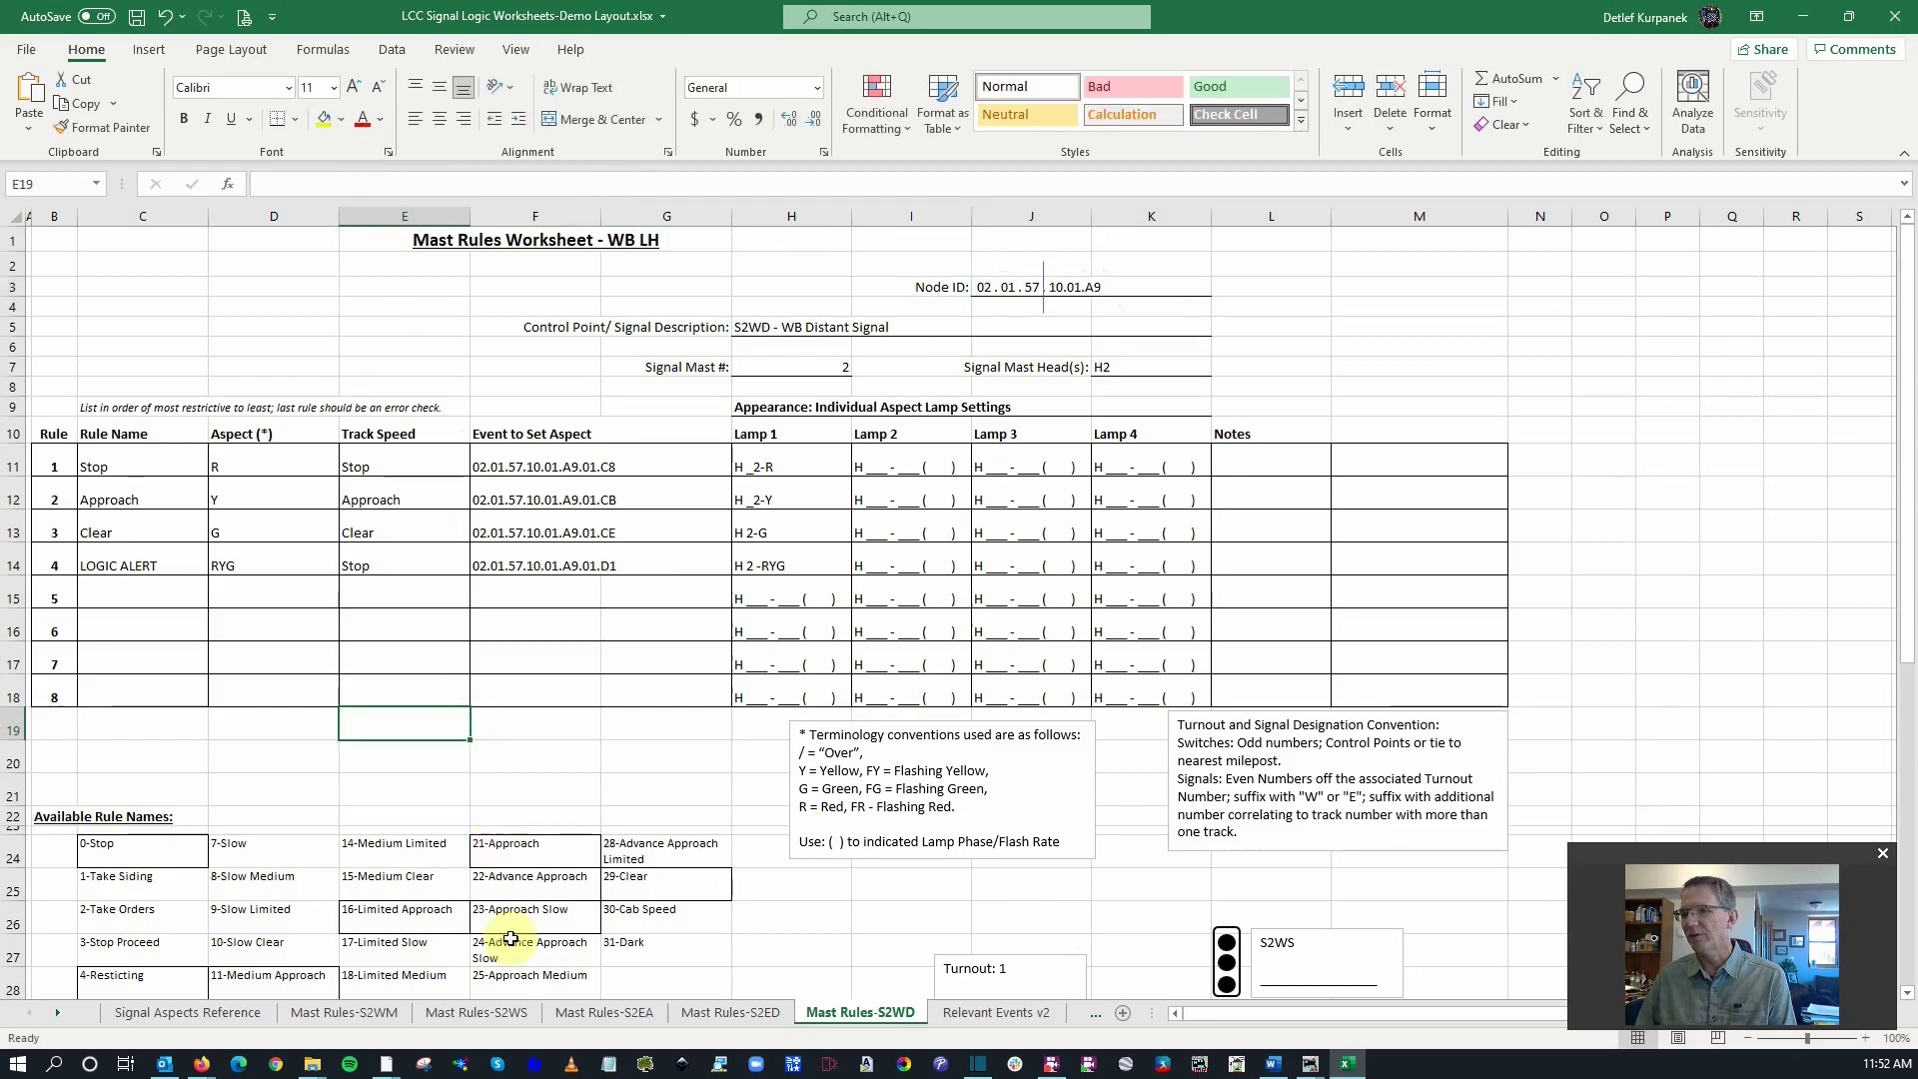
# - On Mast Rules-S2EA, enter Stop as rule 1's Rule Name in C11
pyautogui.click(603, 1012)
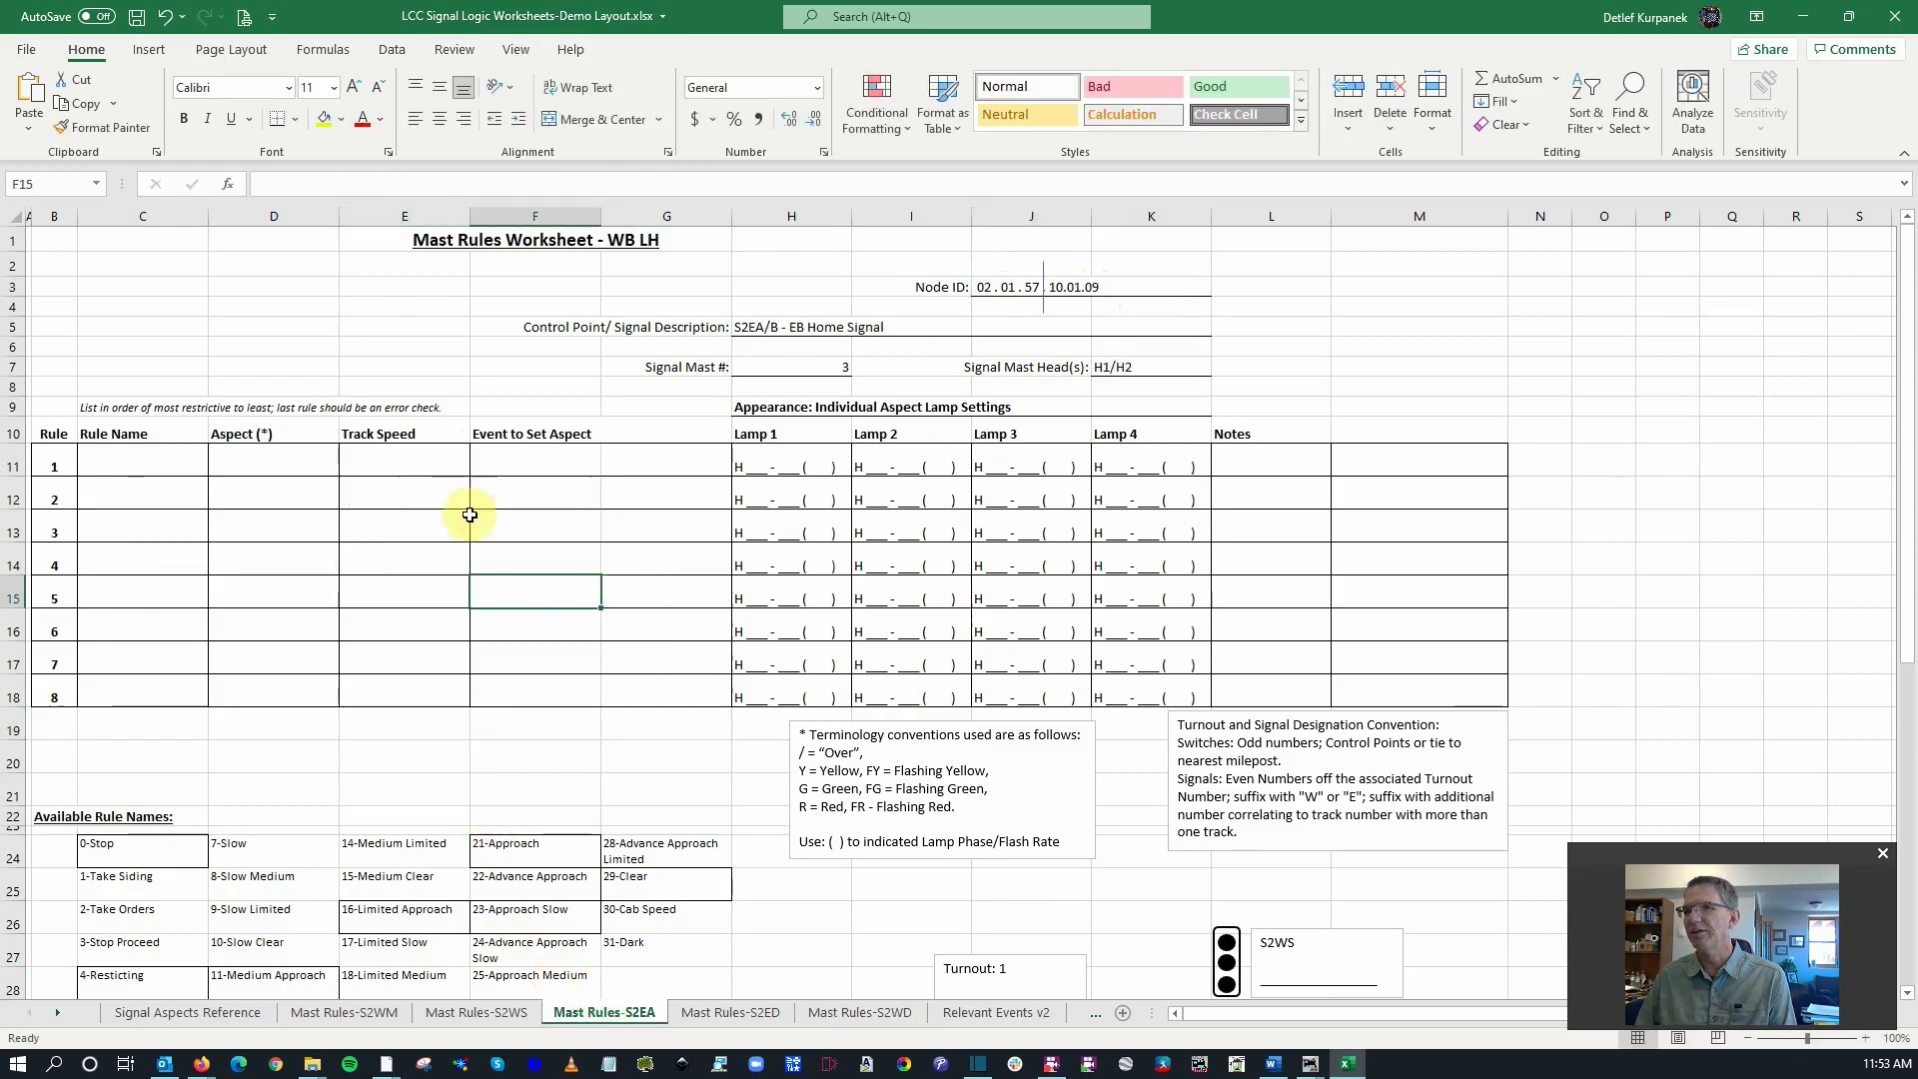
pyautogui.scroll(-6, 450, 510)
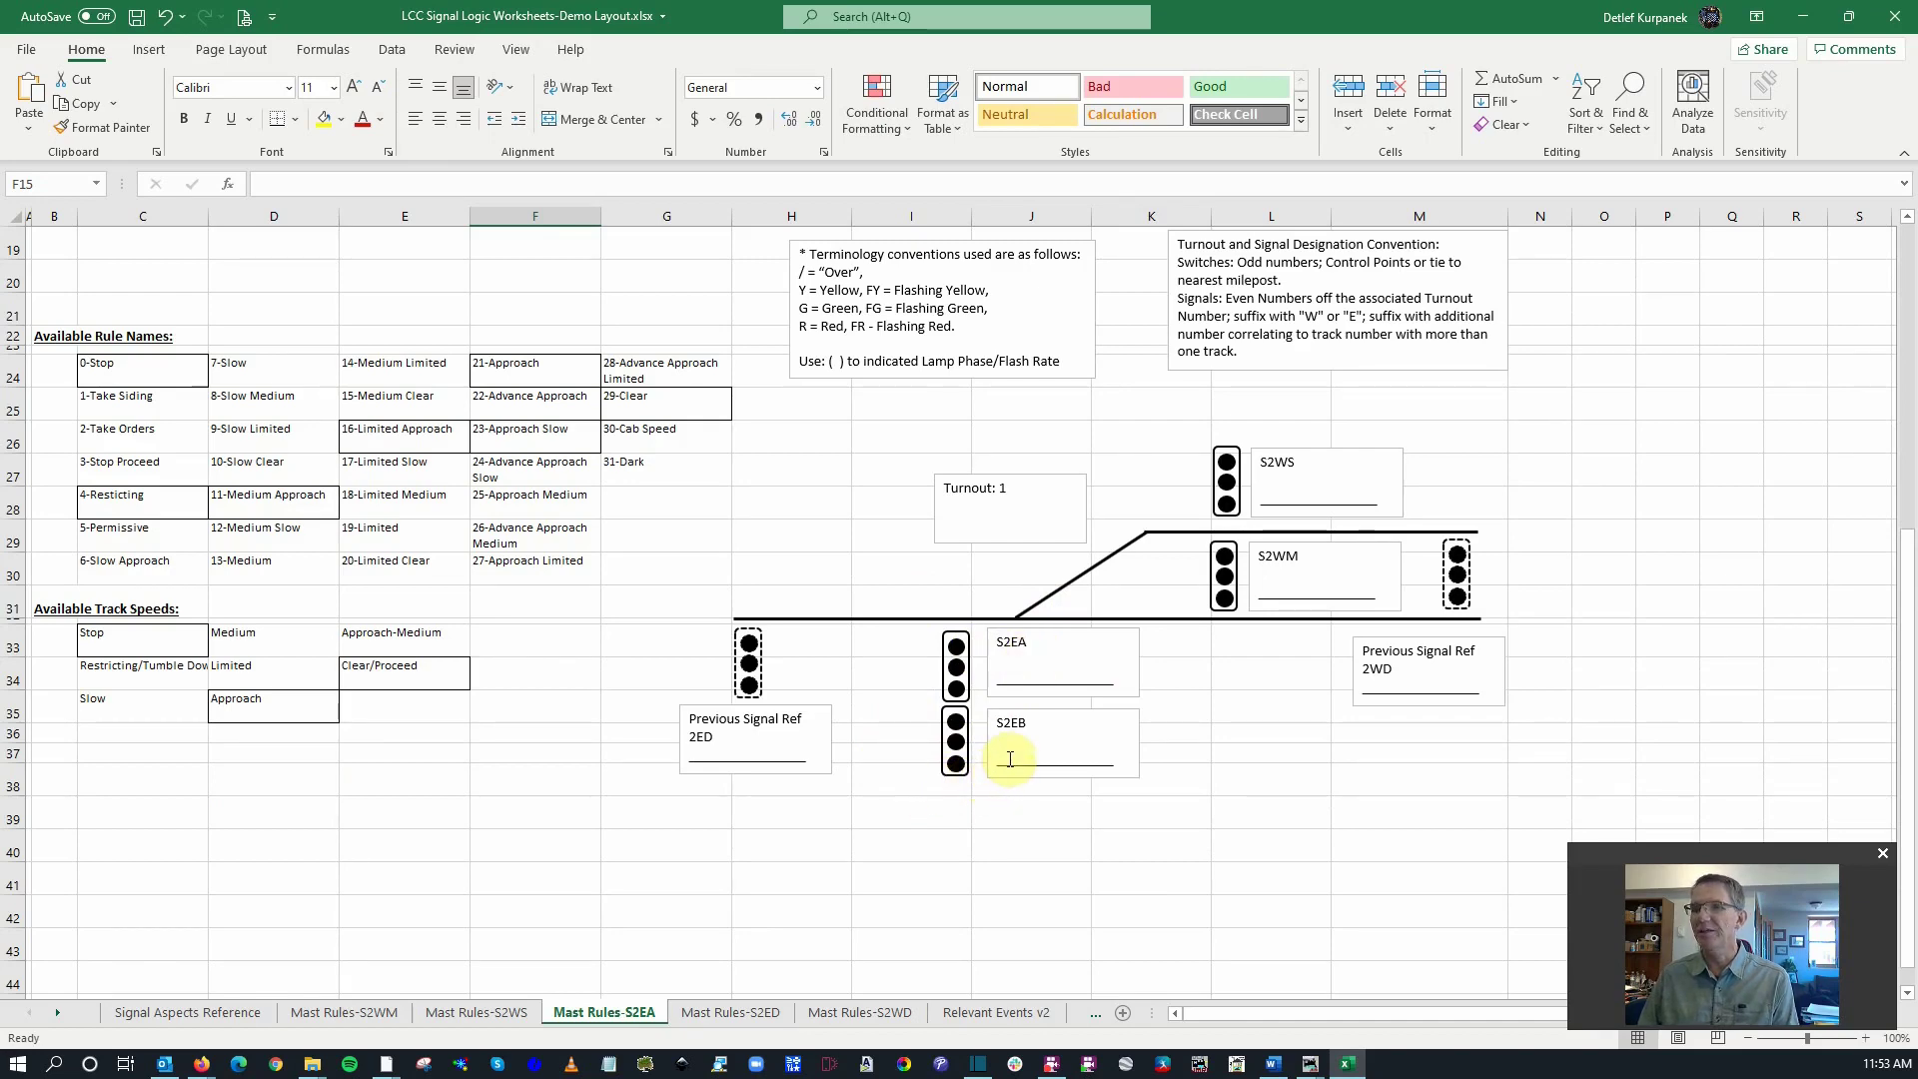
pyautogui.scroll(6, 932, 830)
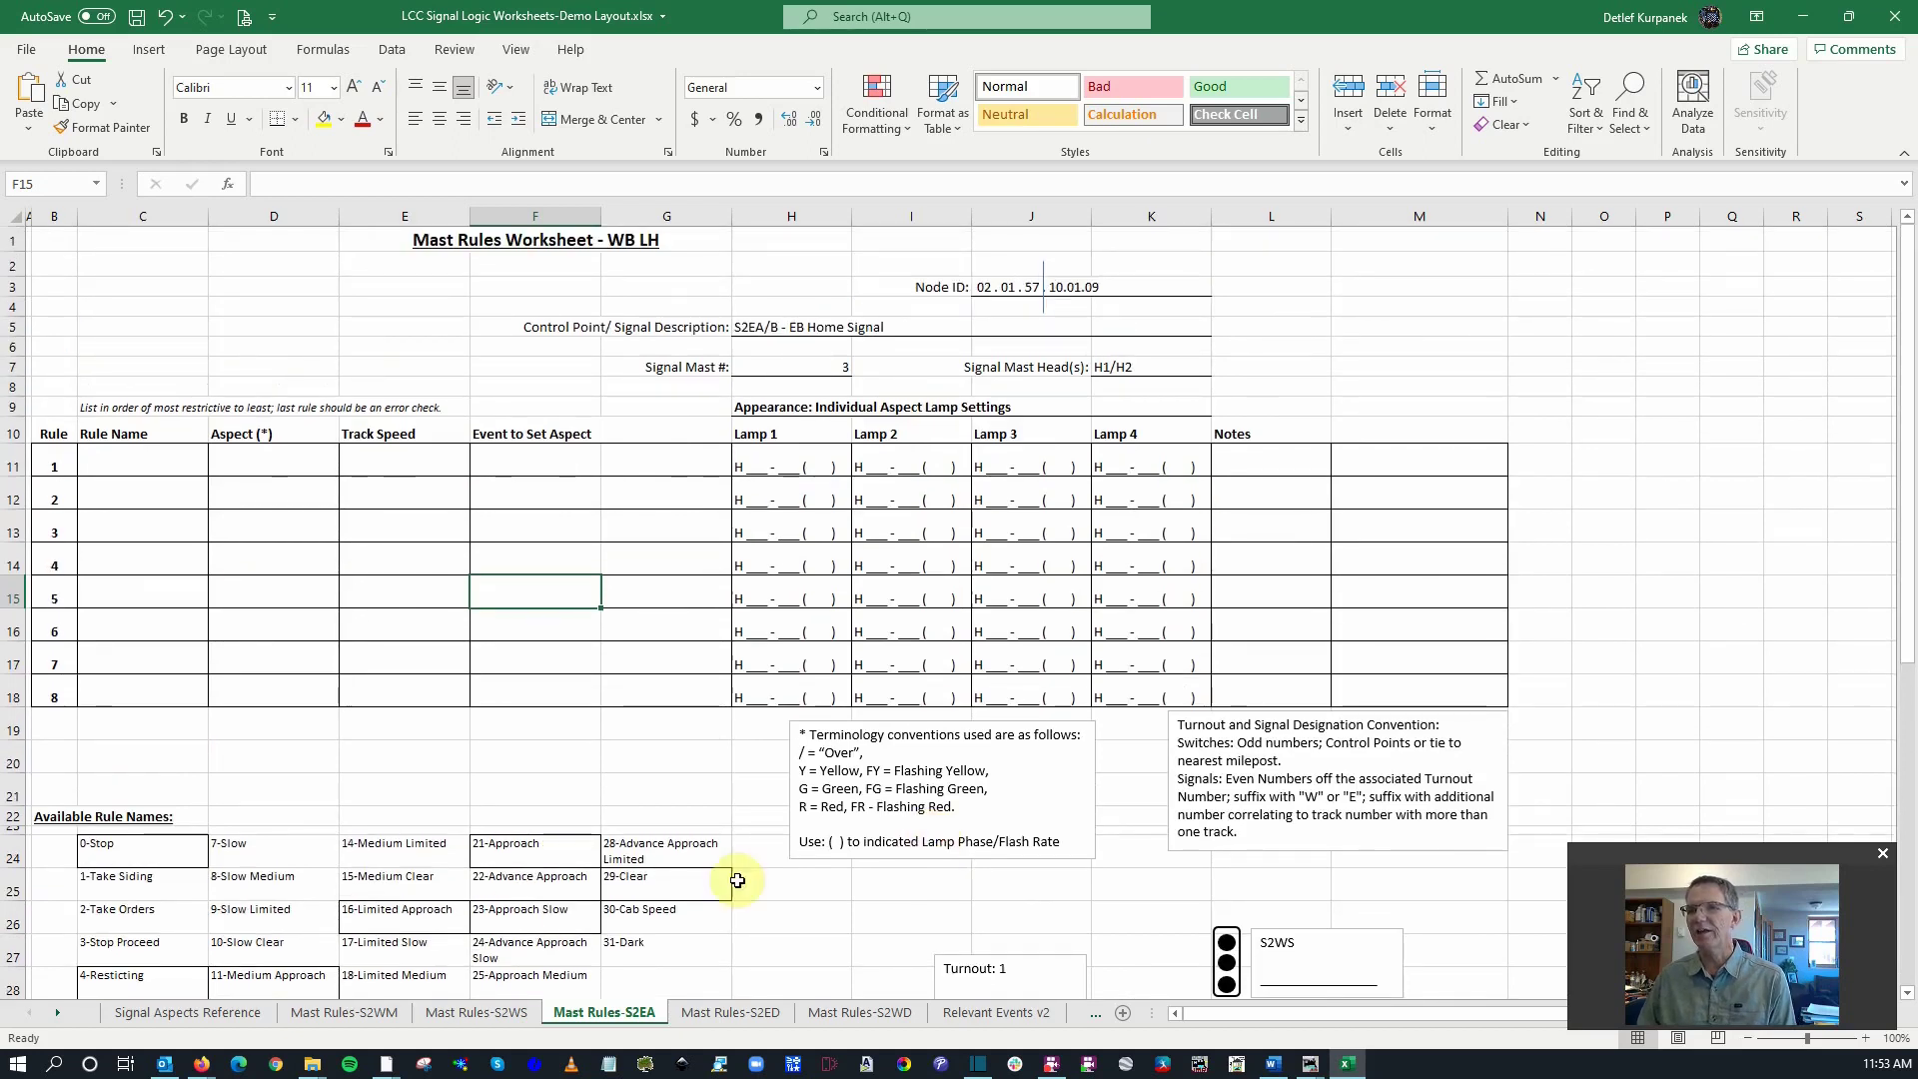
pyautogui.click(125, 463)
pyautogui.write('S')
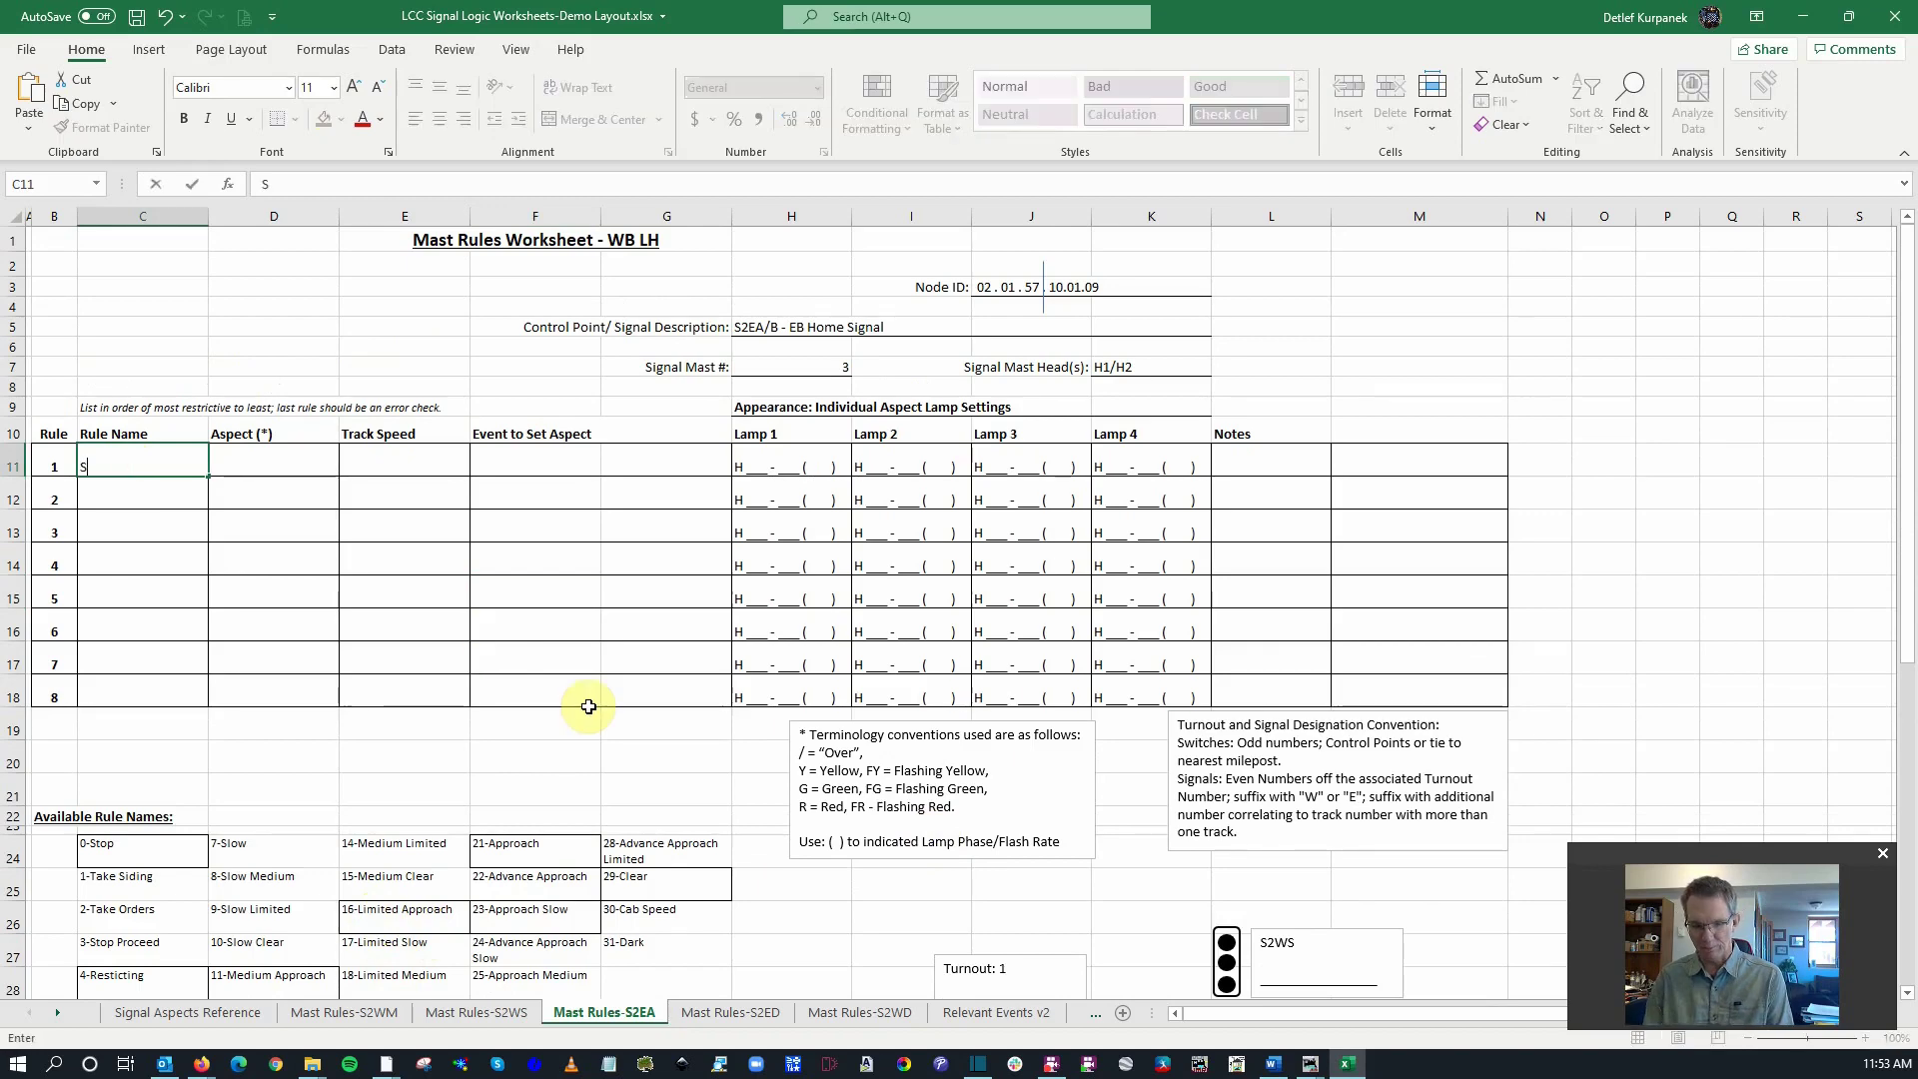
pyautogui.press('Tab')
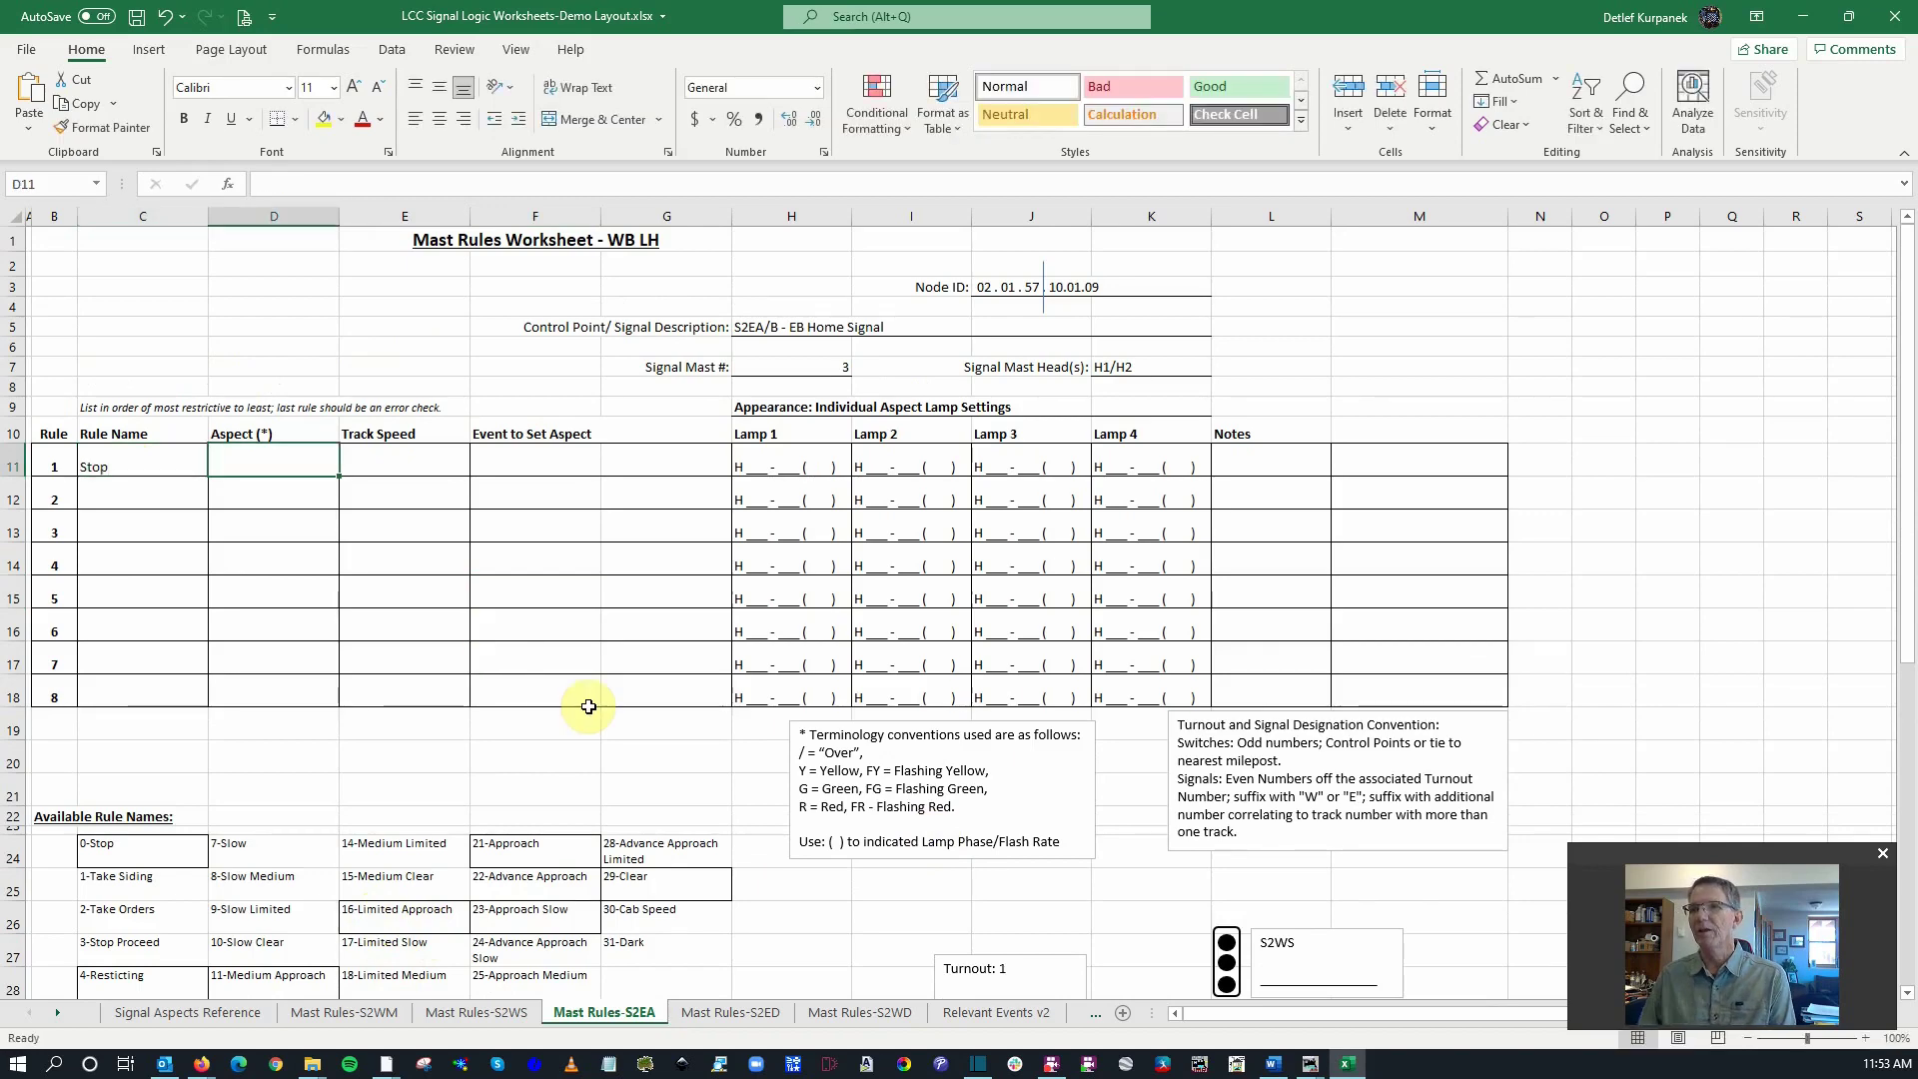
pyautogui.click(160, 1013)
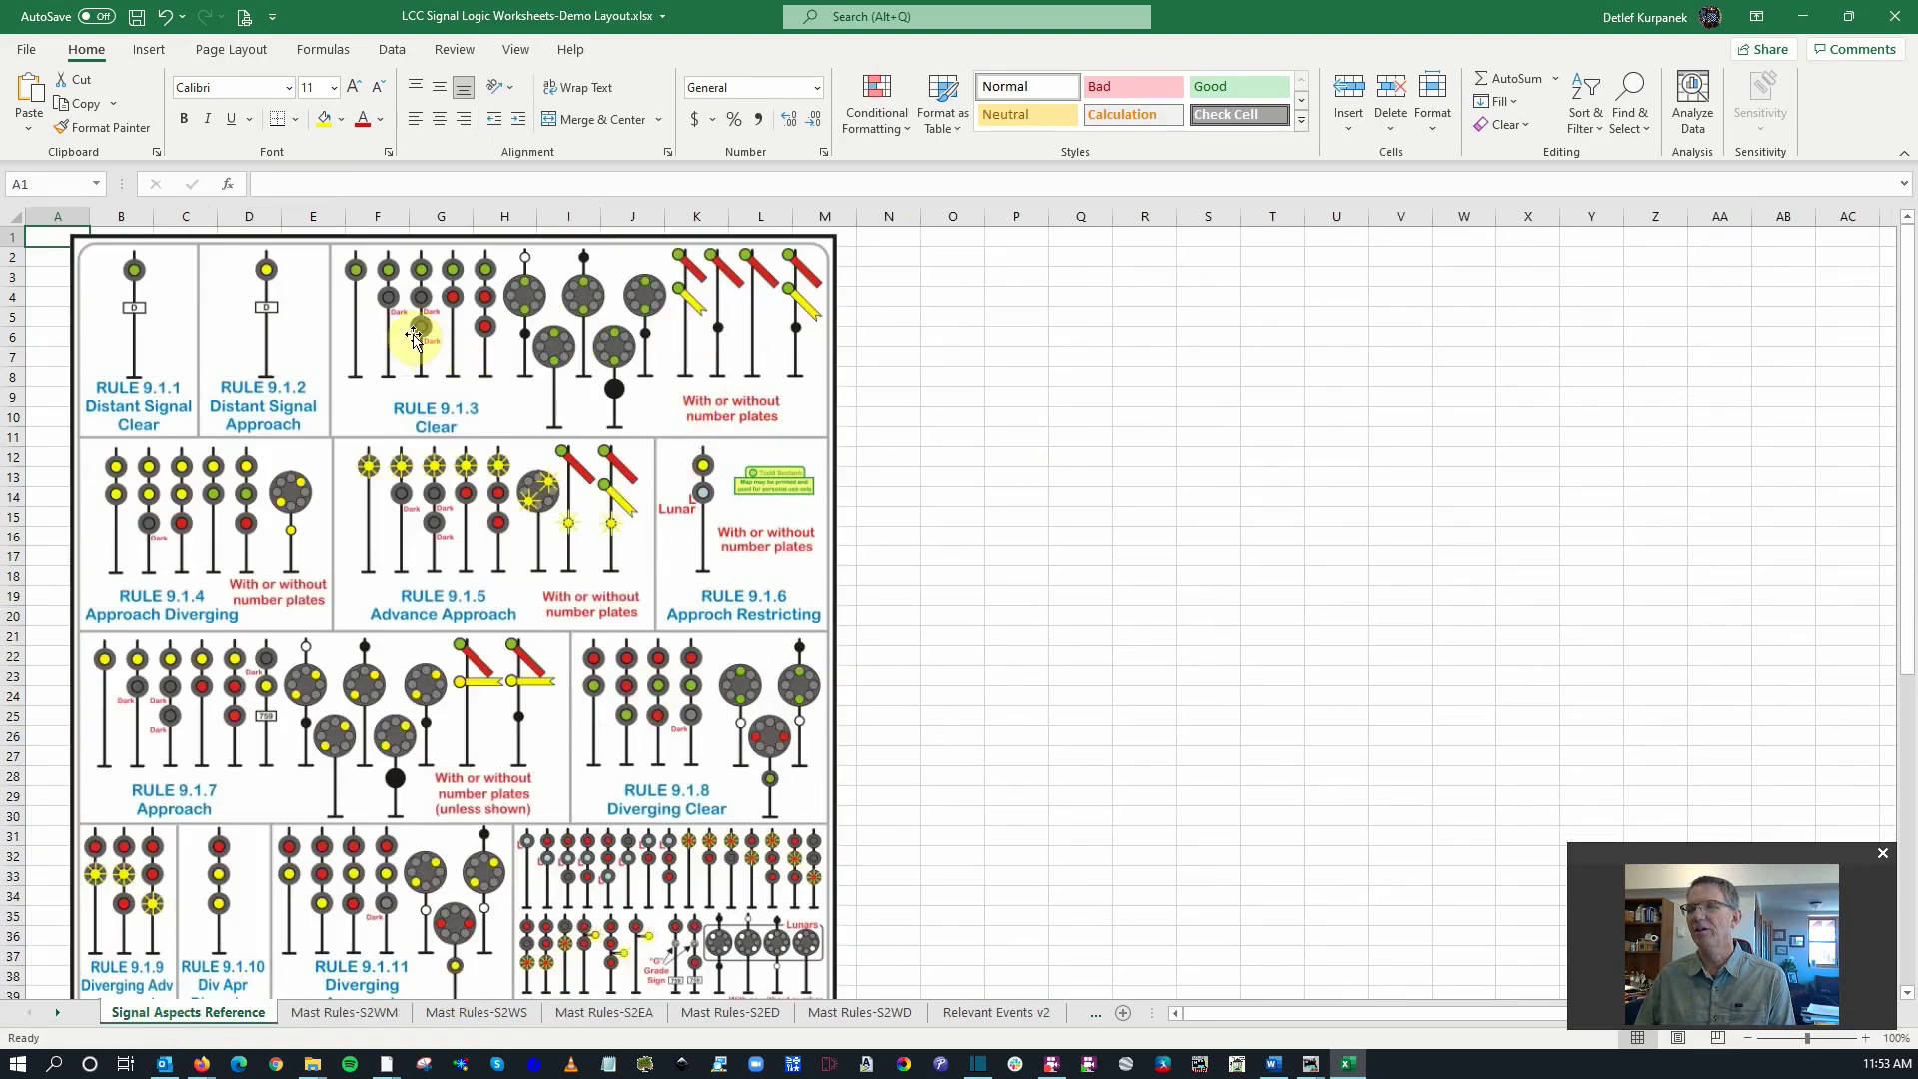
# - Review the Signal Aspects Reference and the existing rules on the Mast Rules-S2WM sheet
pyautogui.scroll(-7, 392, 450)
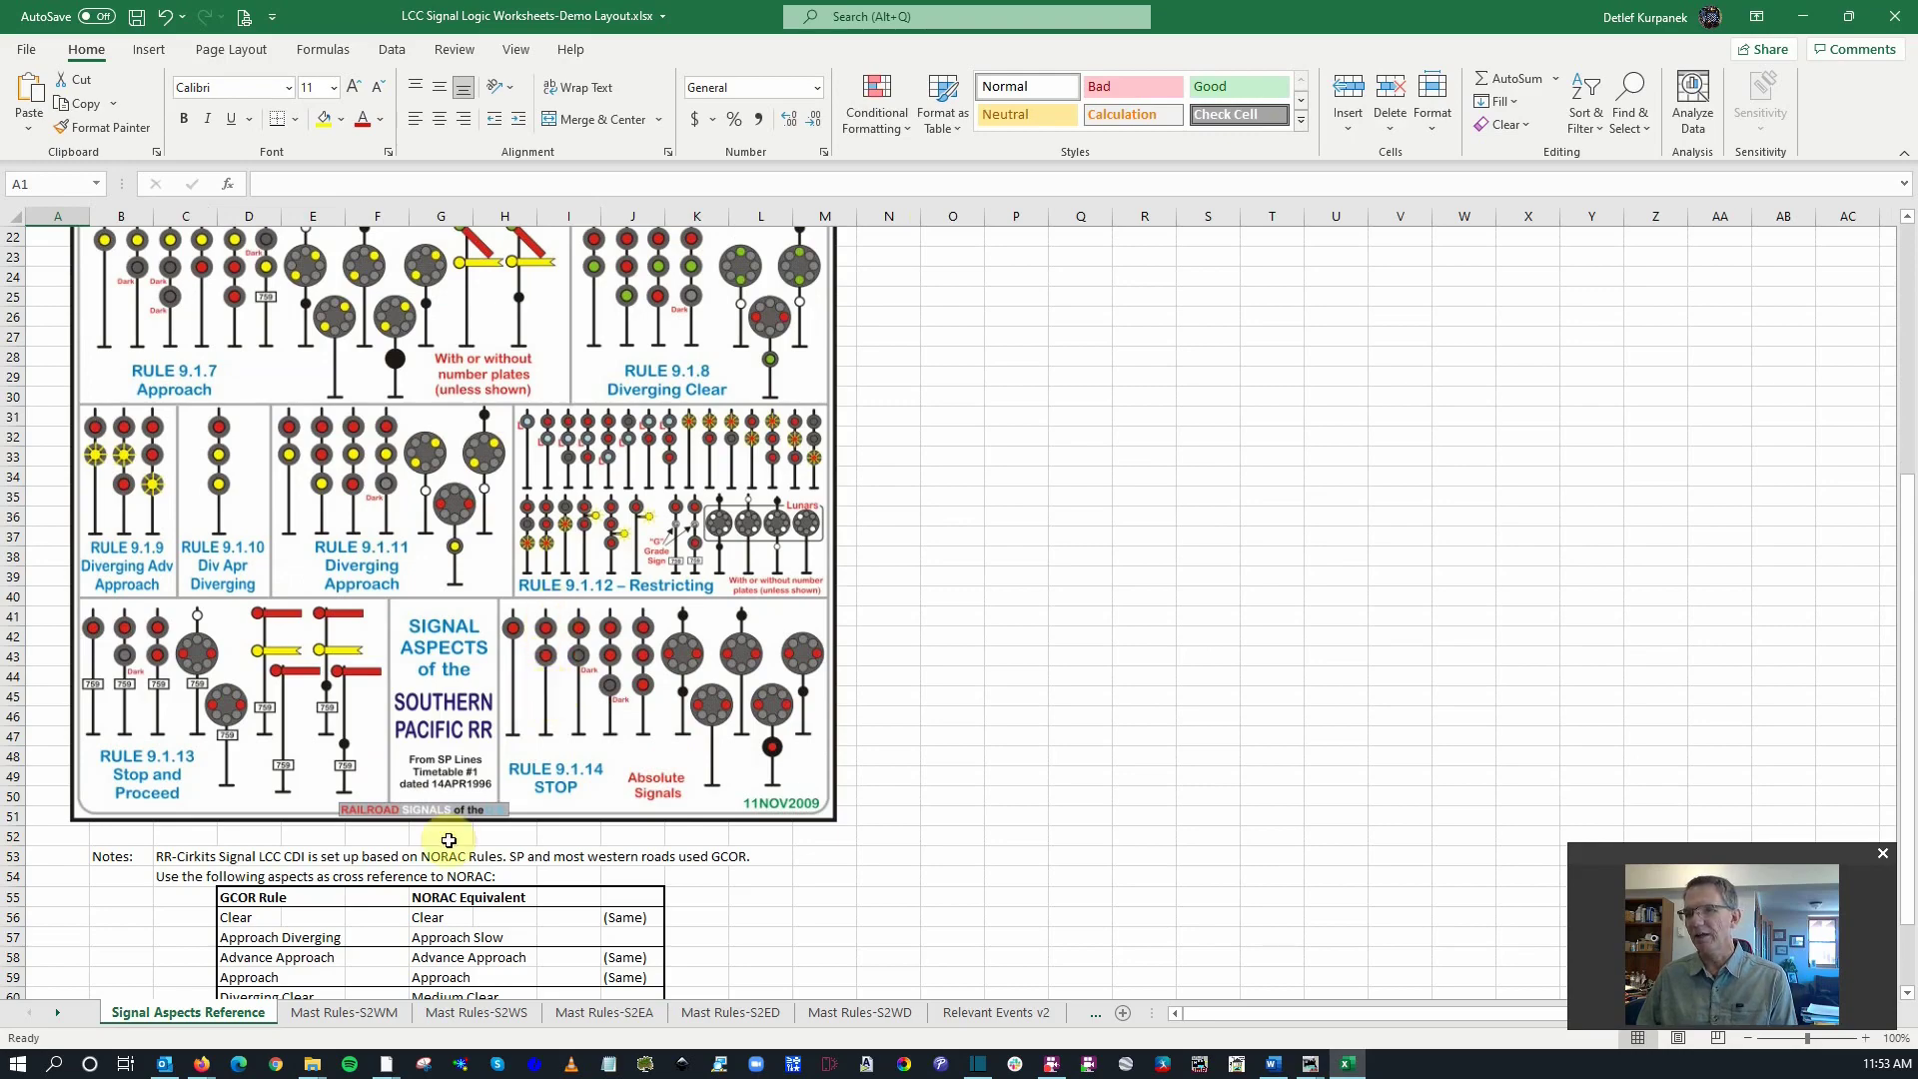
pyautogui.click(375, 1016)
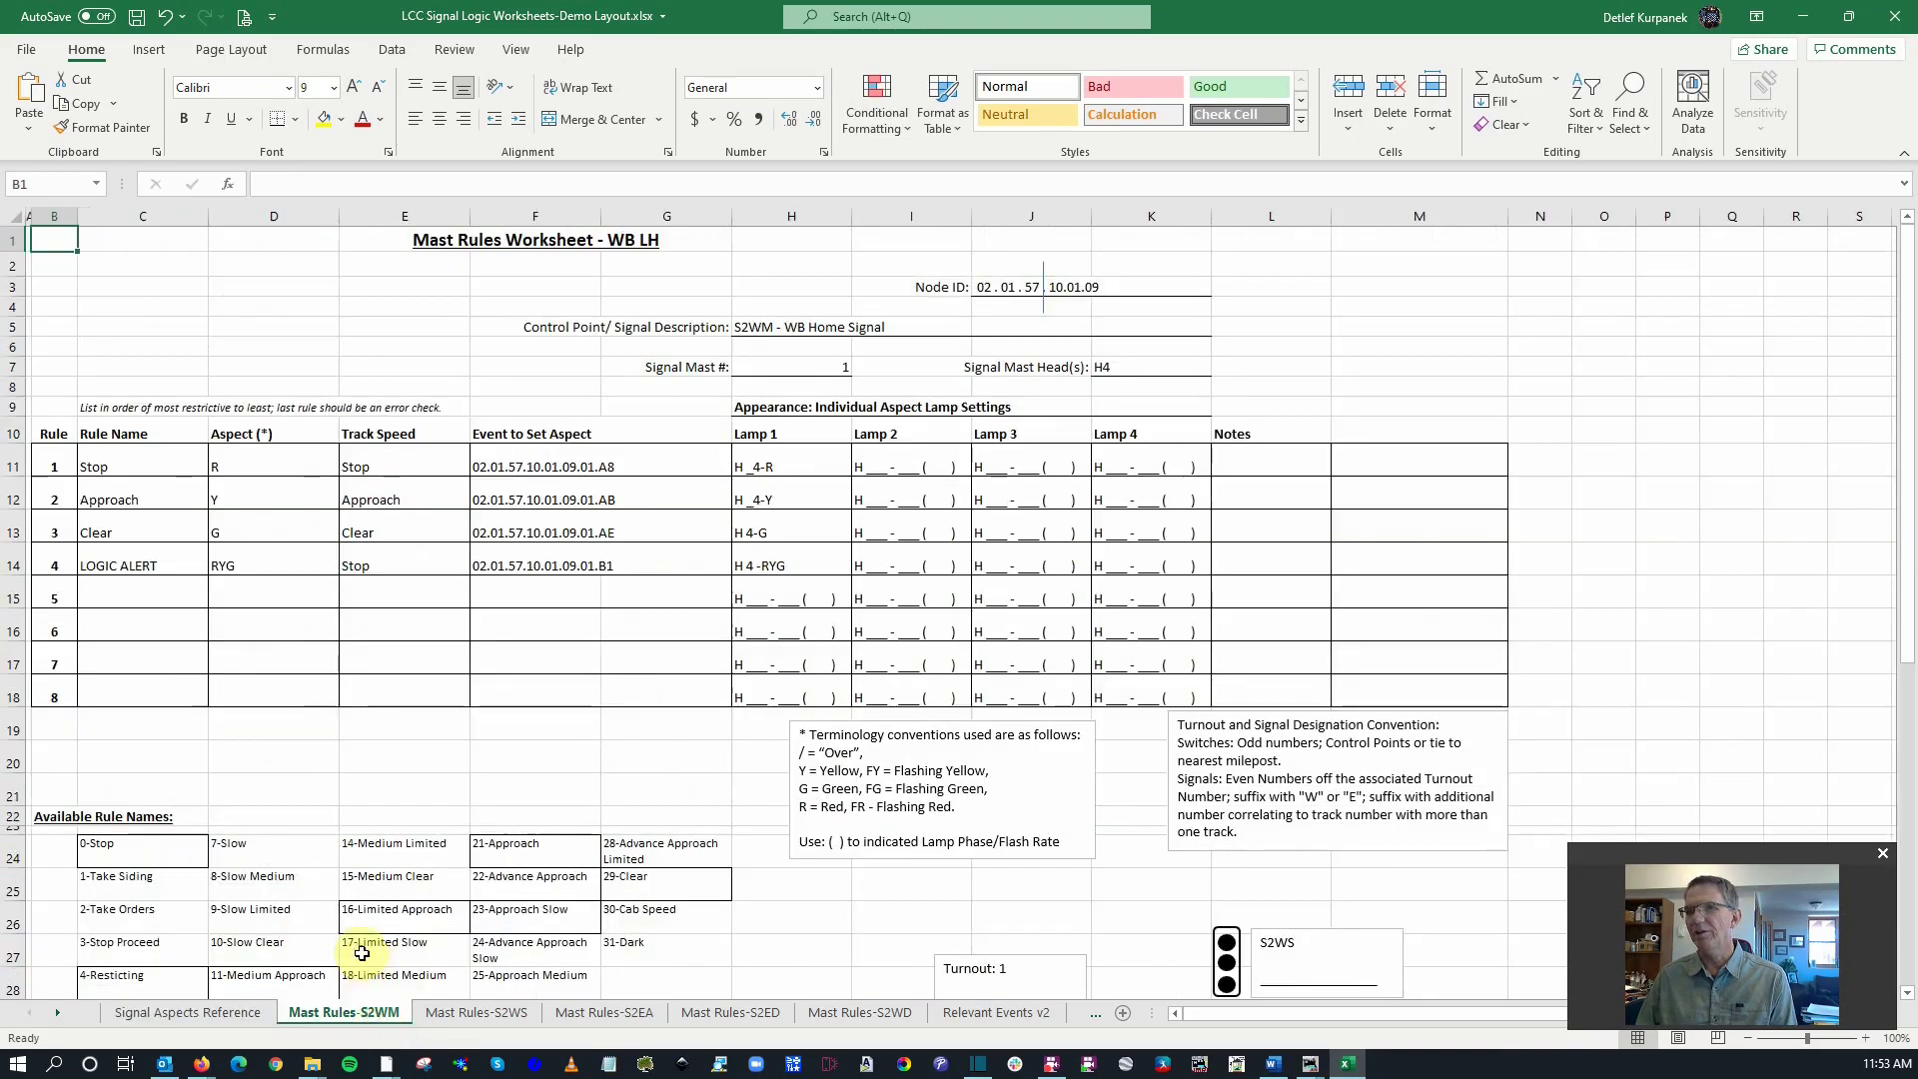
pyautogui.scroll(-2, 332, 584)
pyautogui.scroll(2, 331, 585)
pyautogui.scroll(-1, 445, 582)
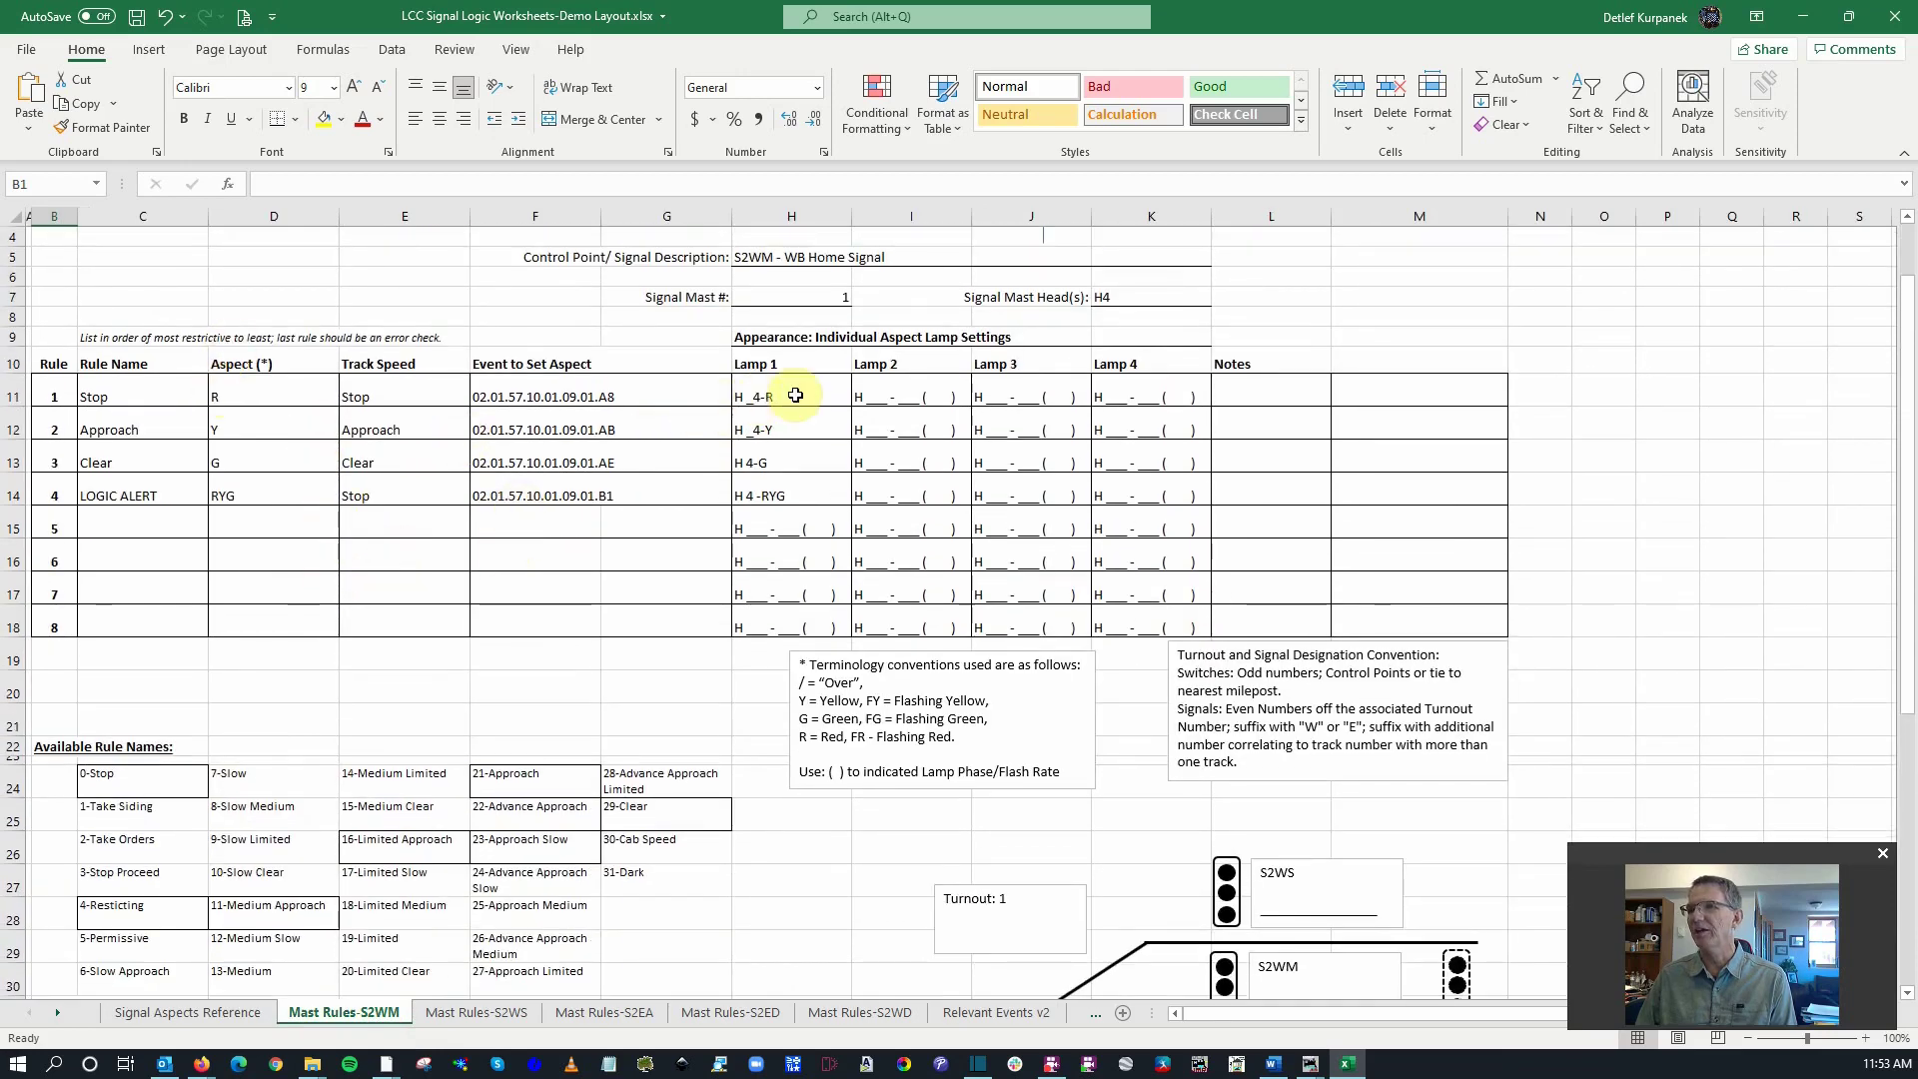
pyautogui.scroll(-5, 749, 600)
pyautogui.scroll(5, 713, 974)
# - Give rule 1 on Mast Rules-S2EA aspect R/R and track speed Stop
pyautogui.click(603, 1012)
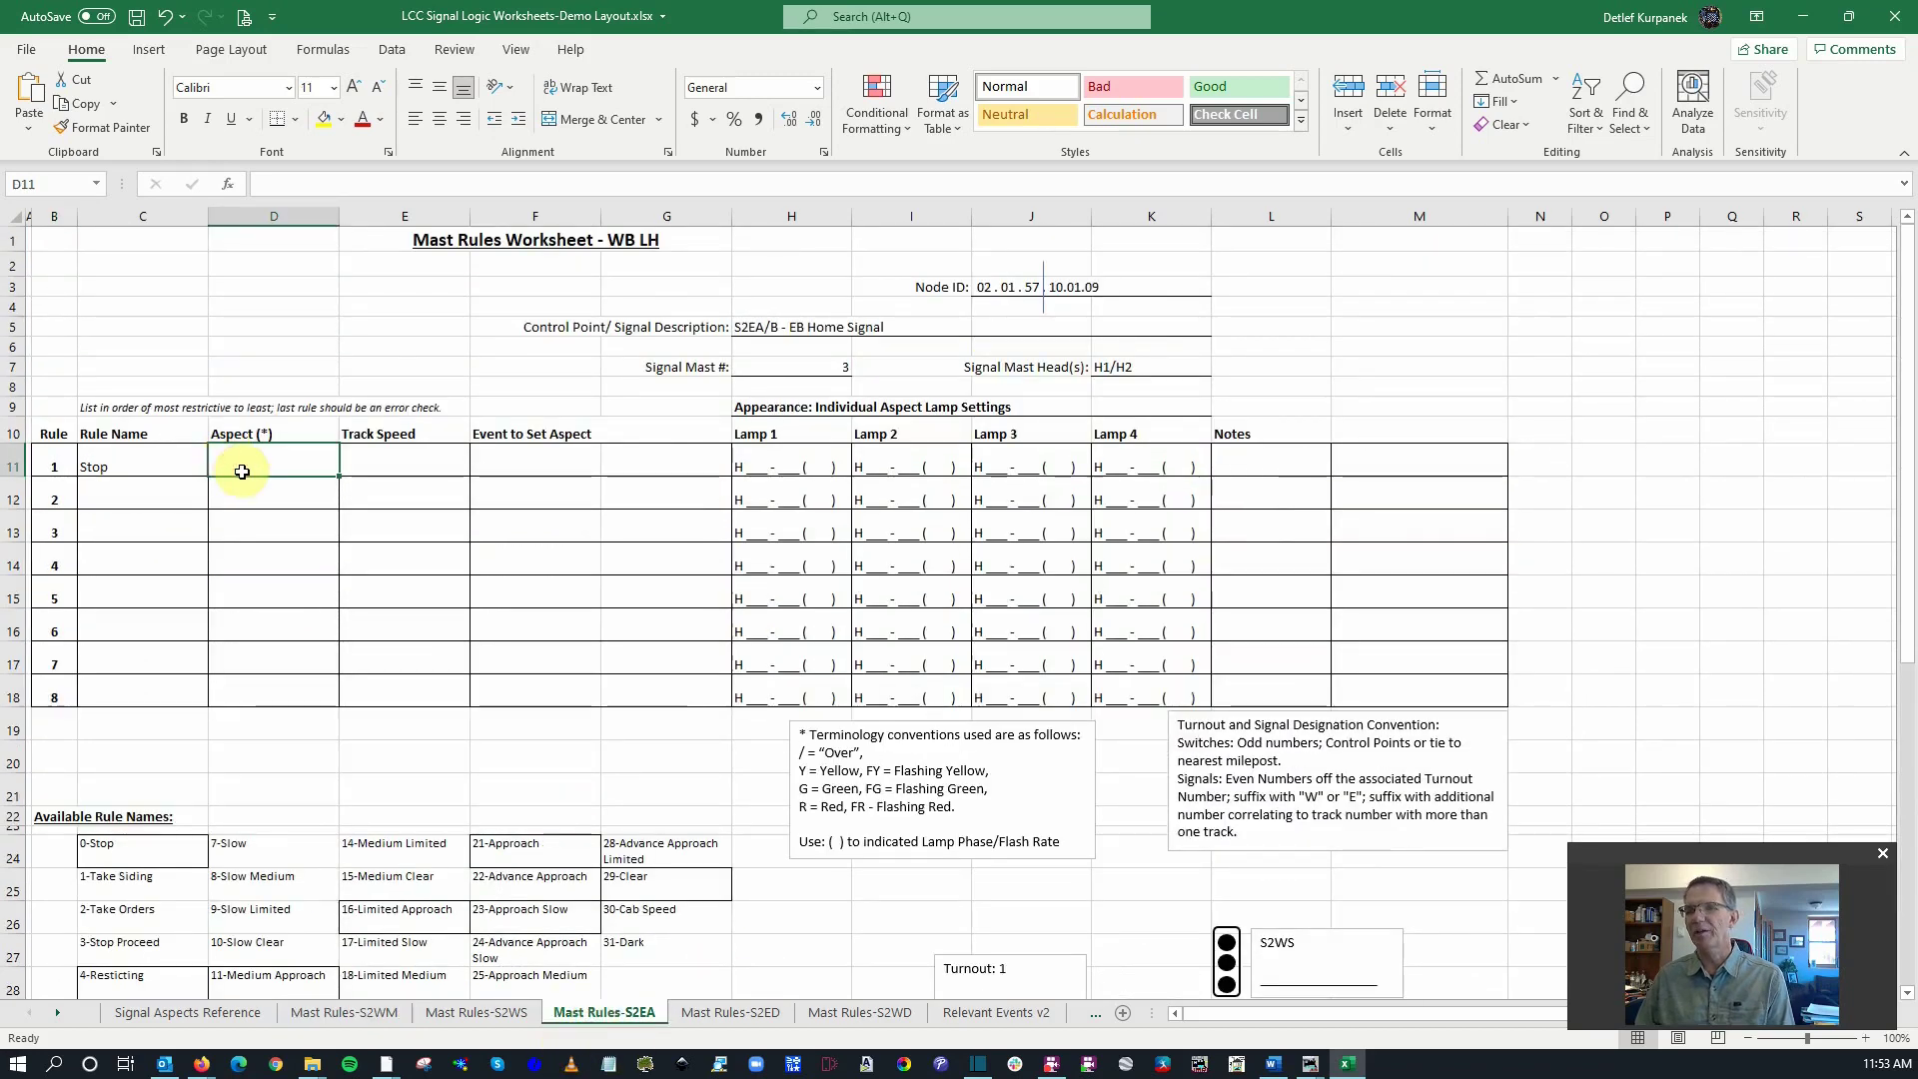
pyautogui.write('R/R')
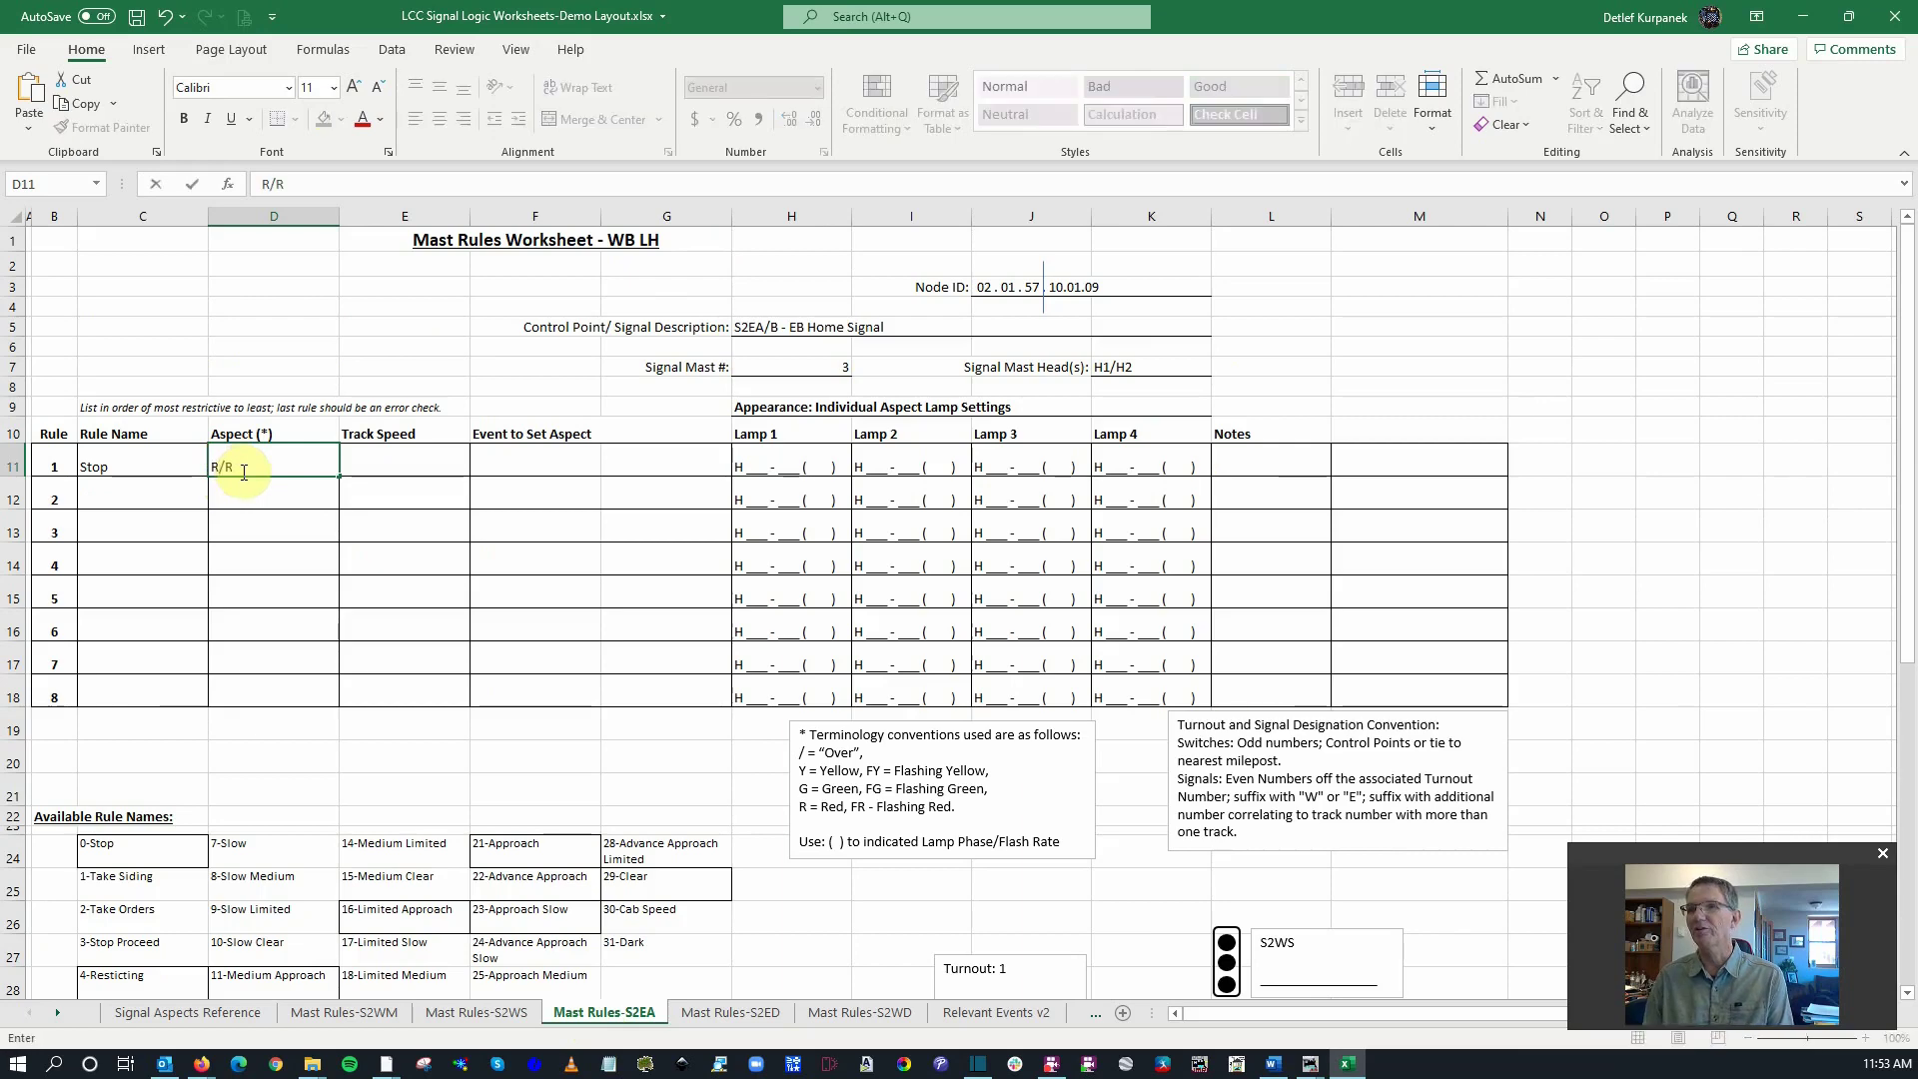
pyautogui.press('Tab')
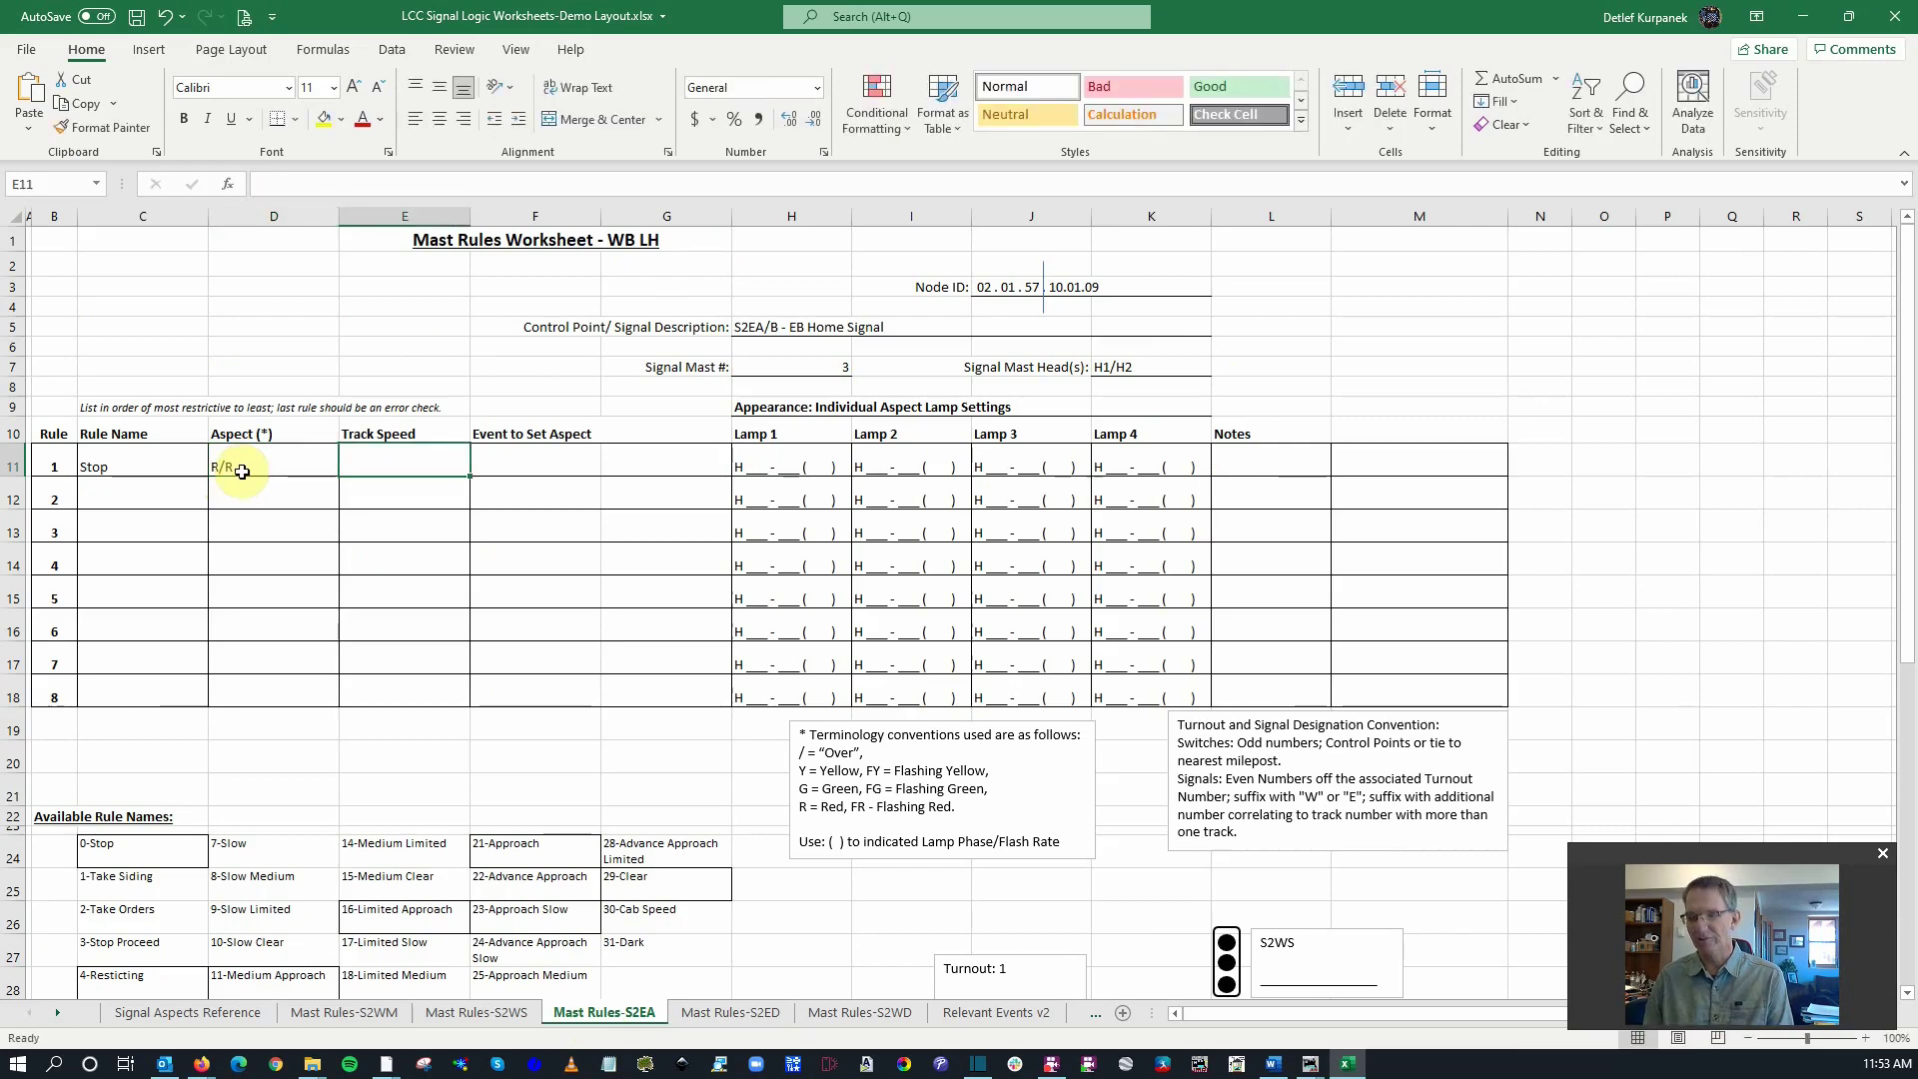
pyautogui.write('Stop')
pyautogui.press('Tab')
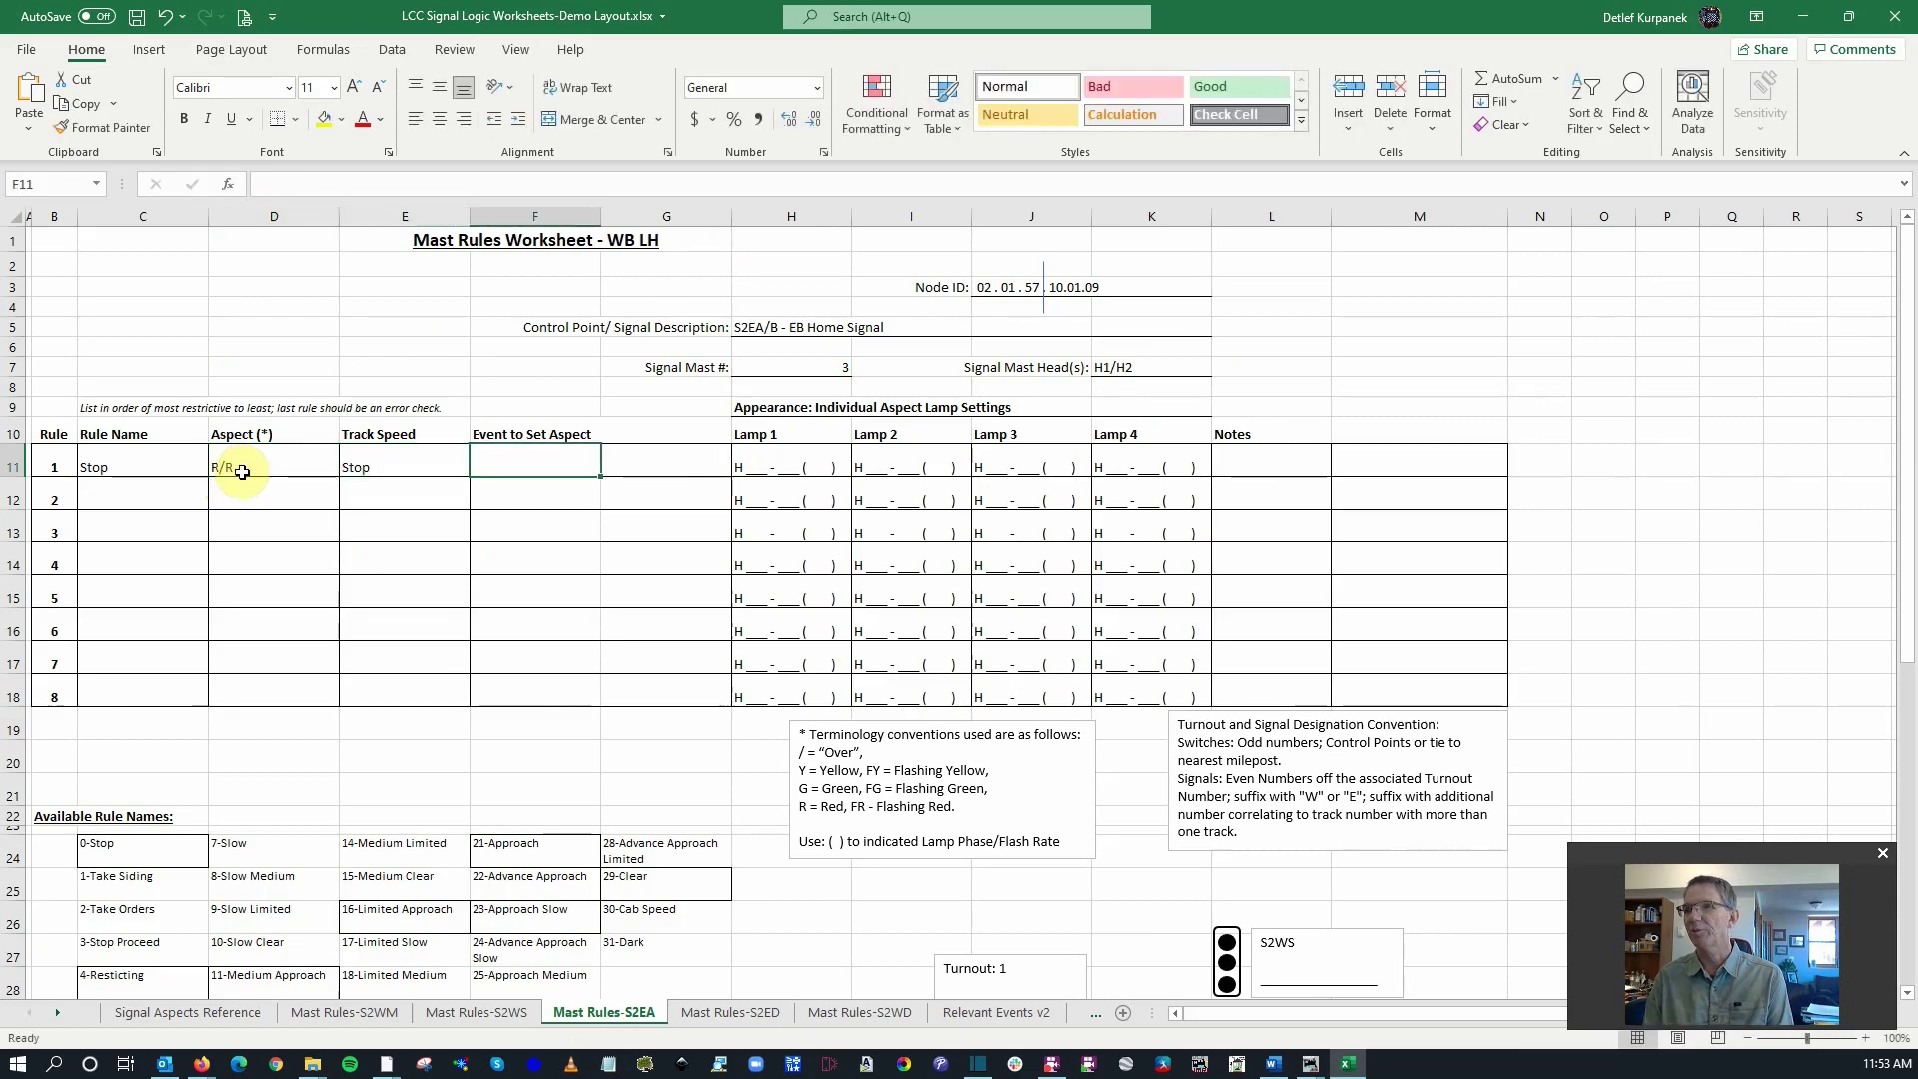
pyautogui.press('Tab')
pyautogui.press('Tab')
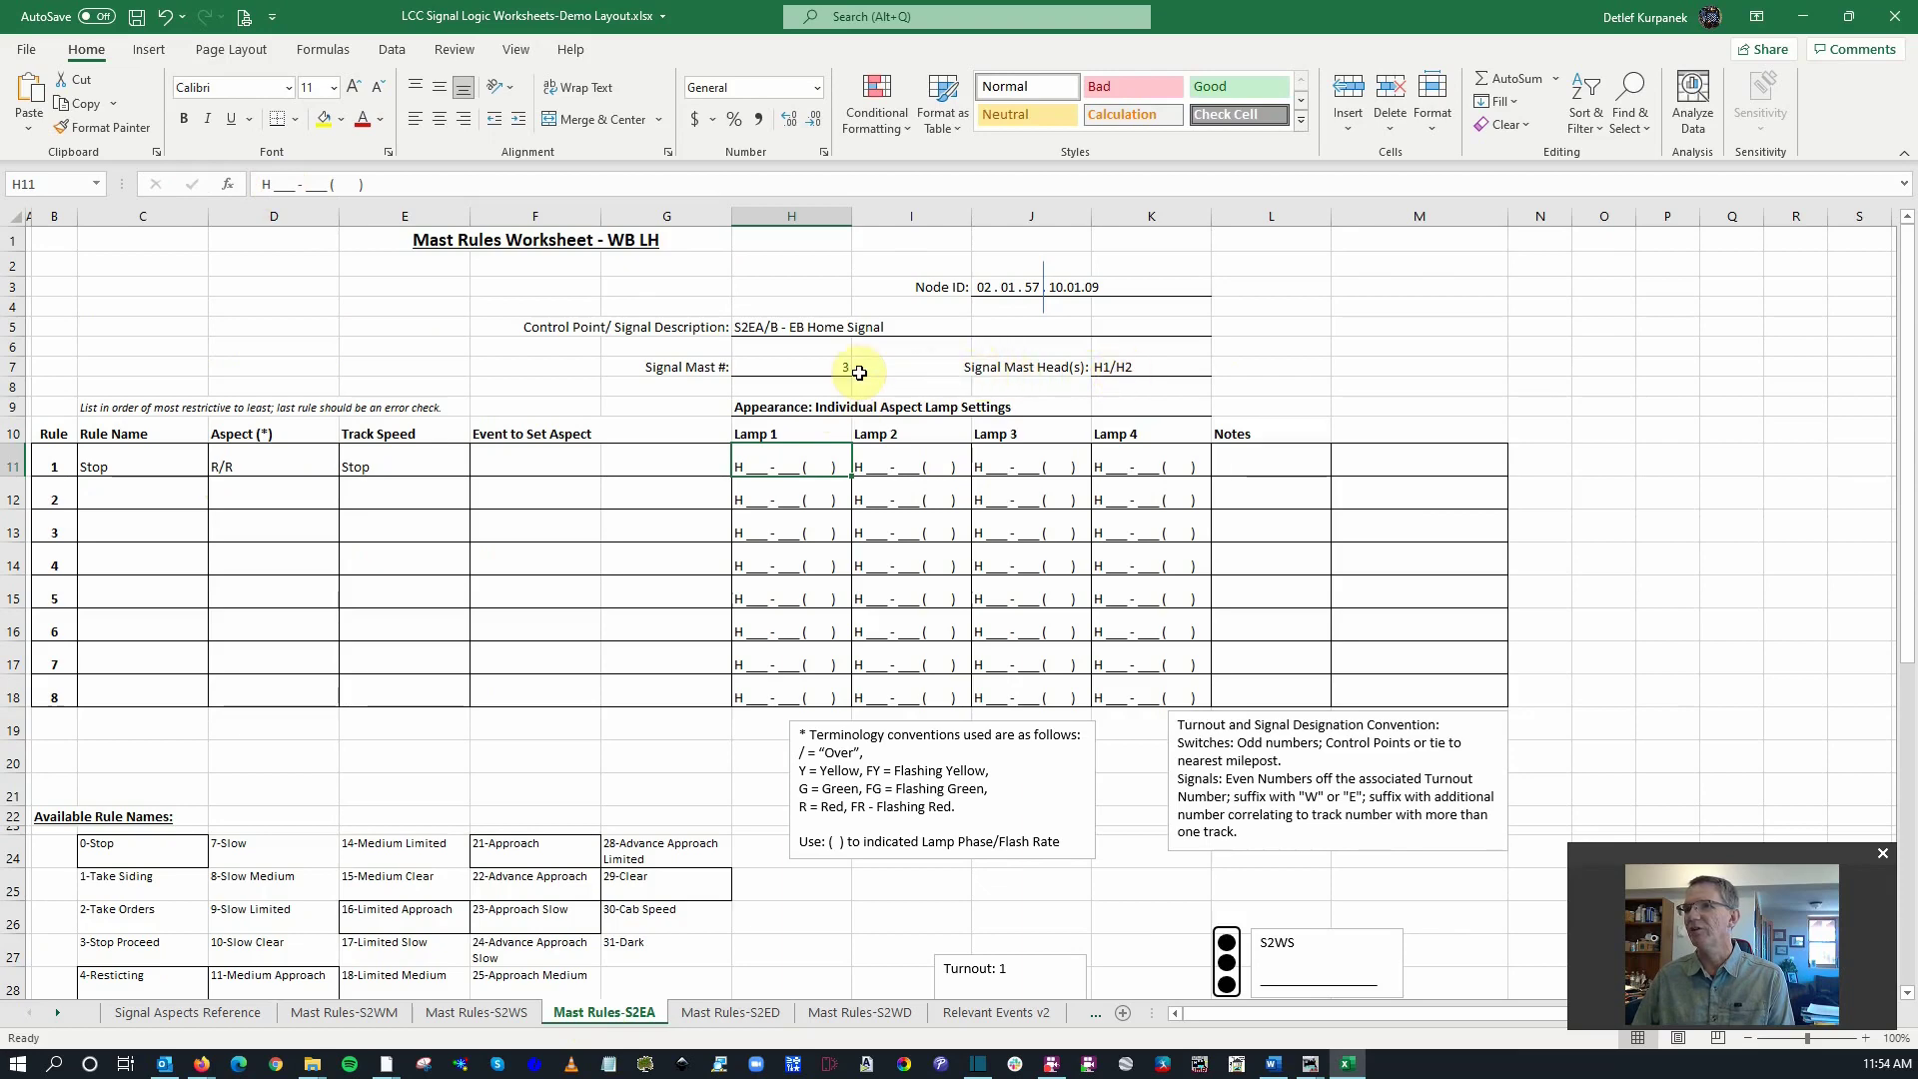
# - Set rule 1's lamps to H 1-R in H11 and H 2-R in I11
pyautogui.moveTo(272, 185); pyautogui.dragTo(396, 182)
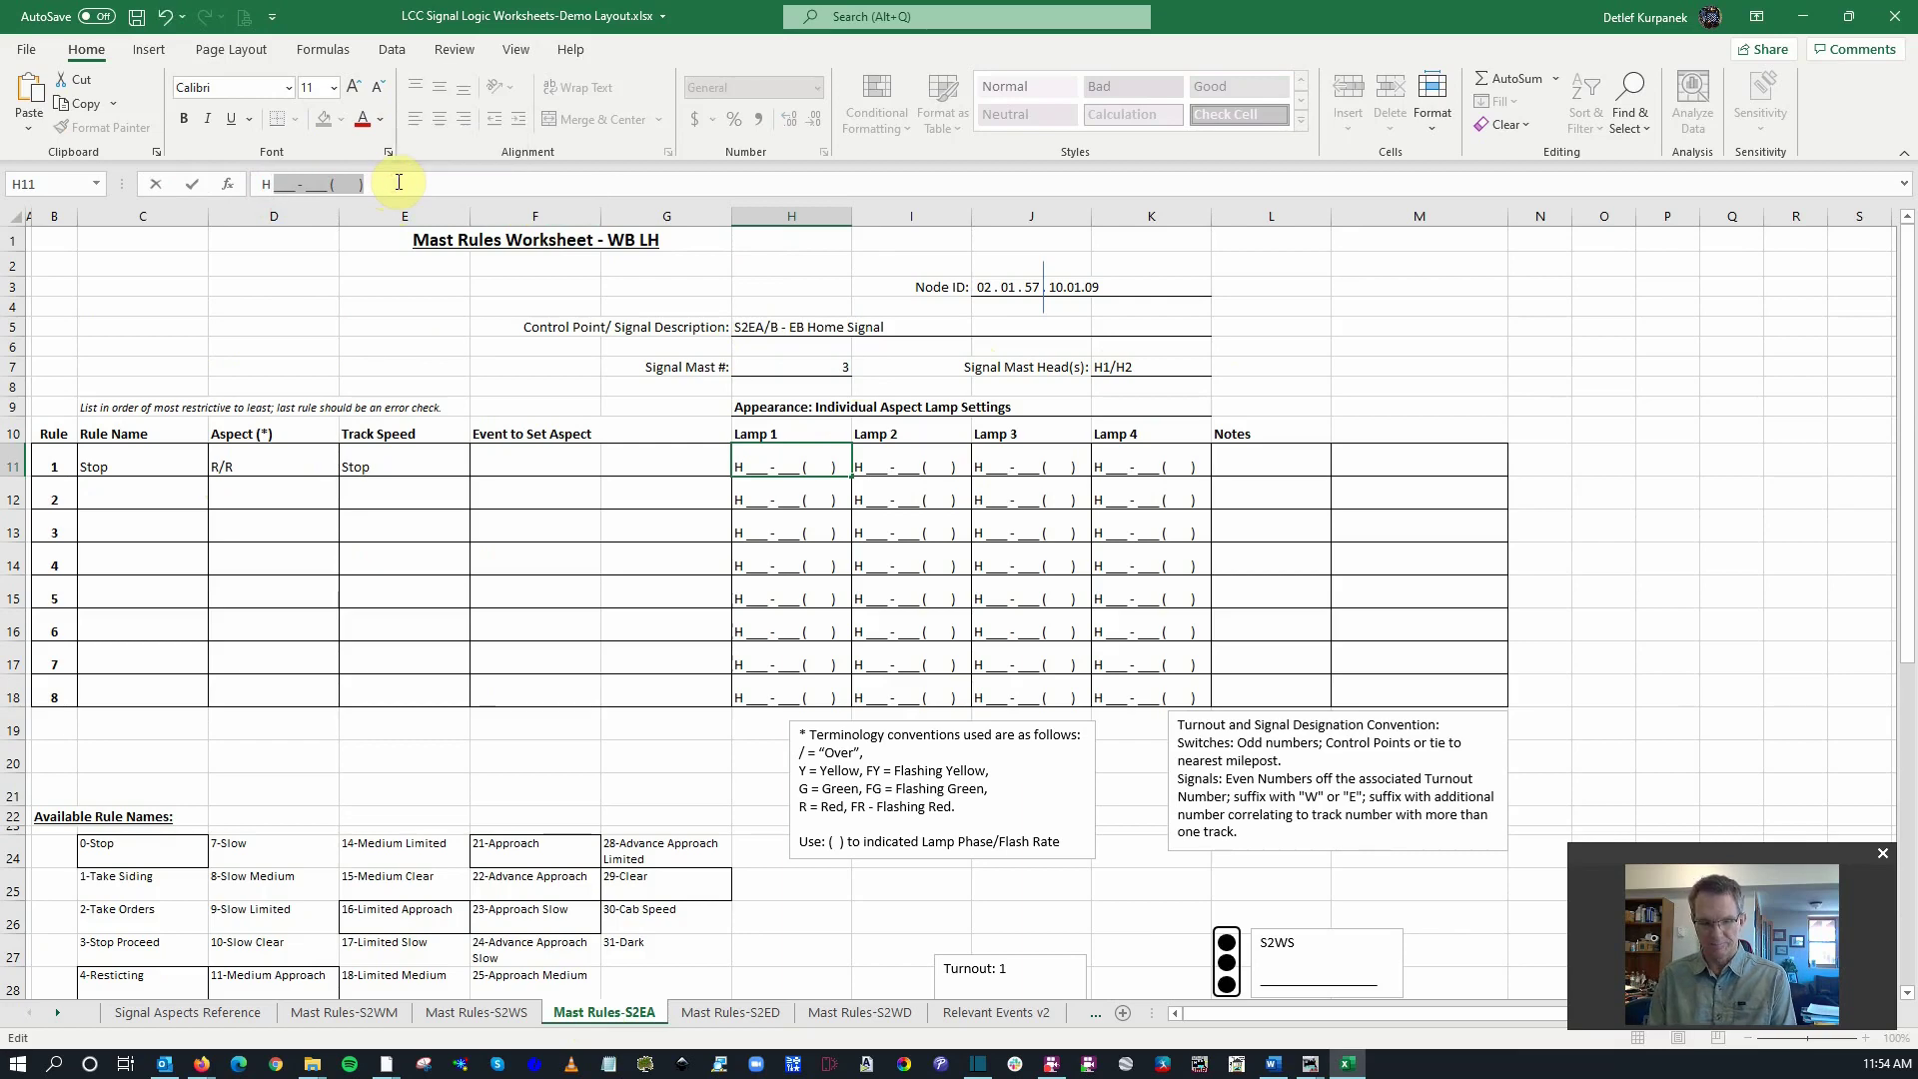
pyautogui.write('1')
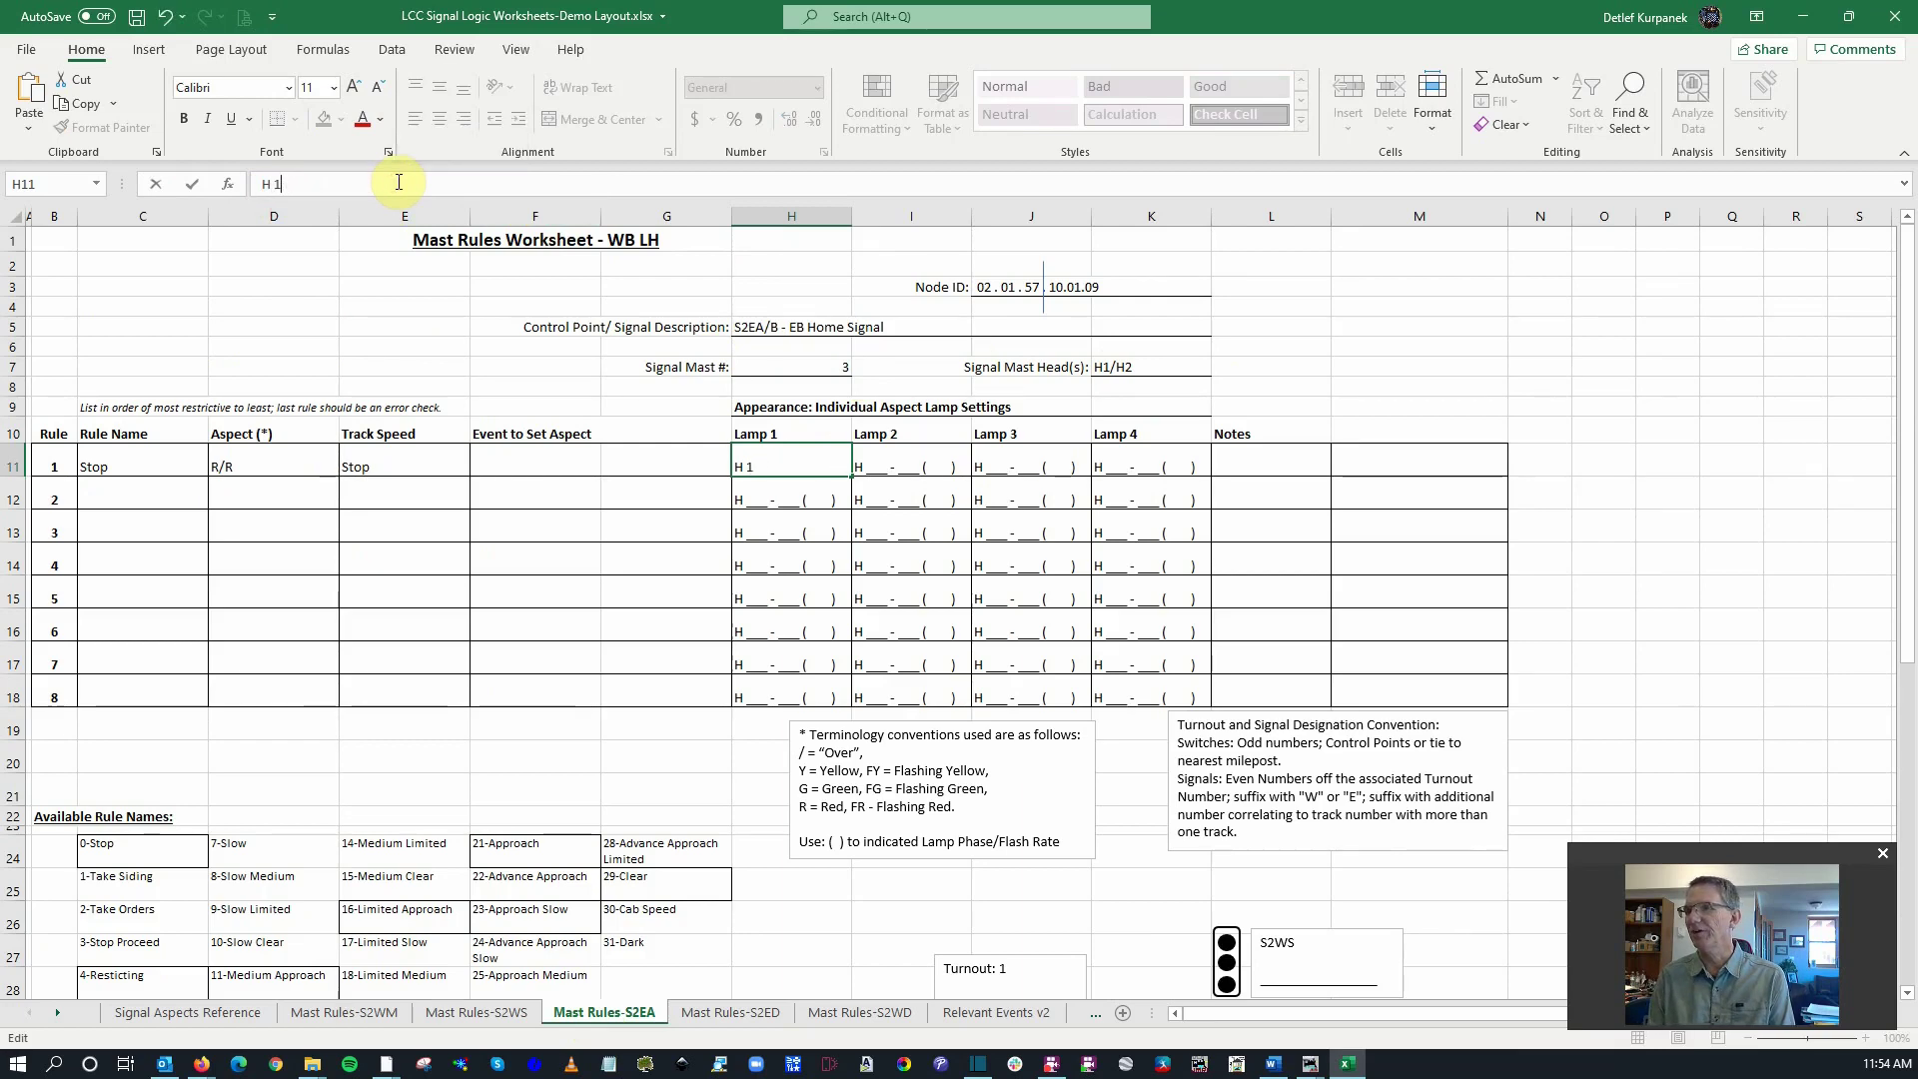
pyautogui.write('-R')
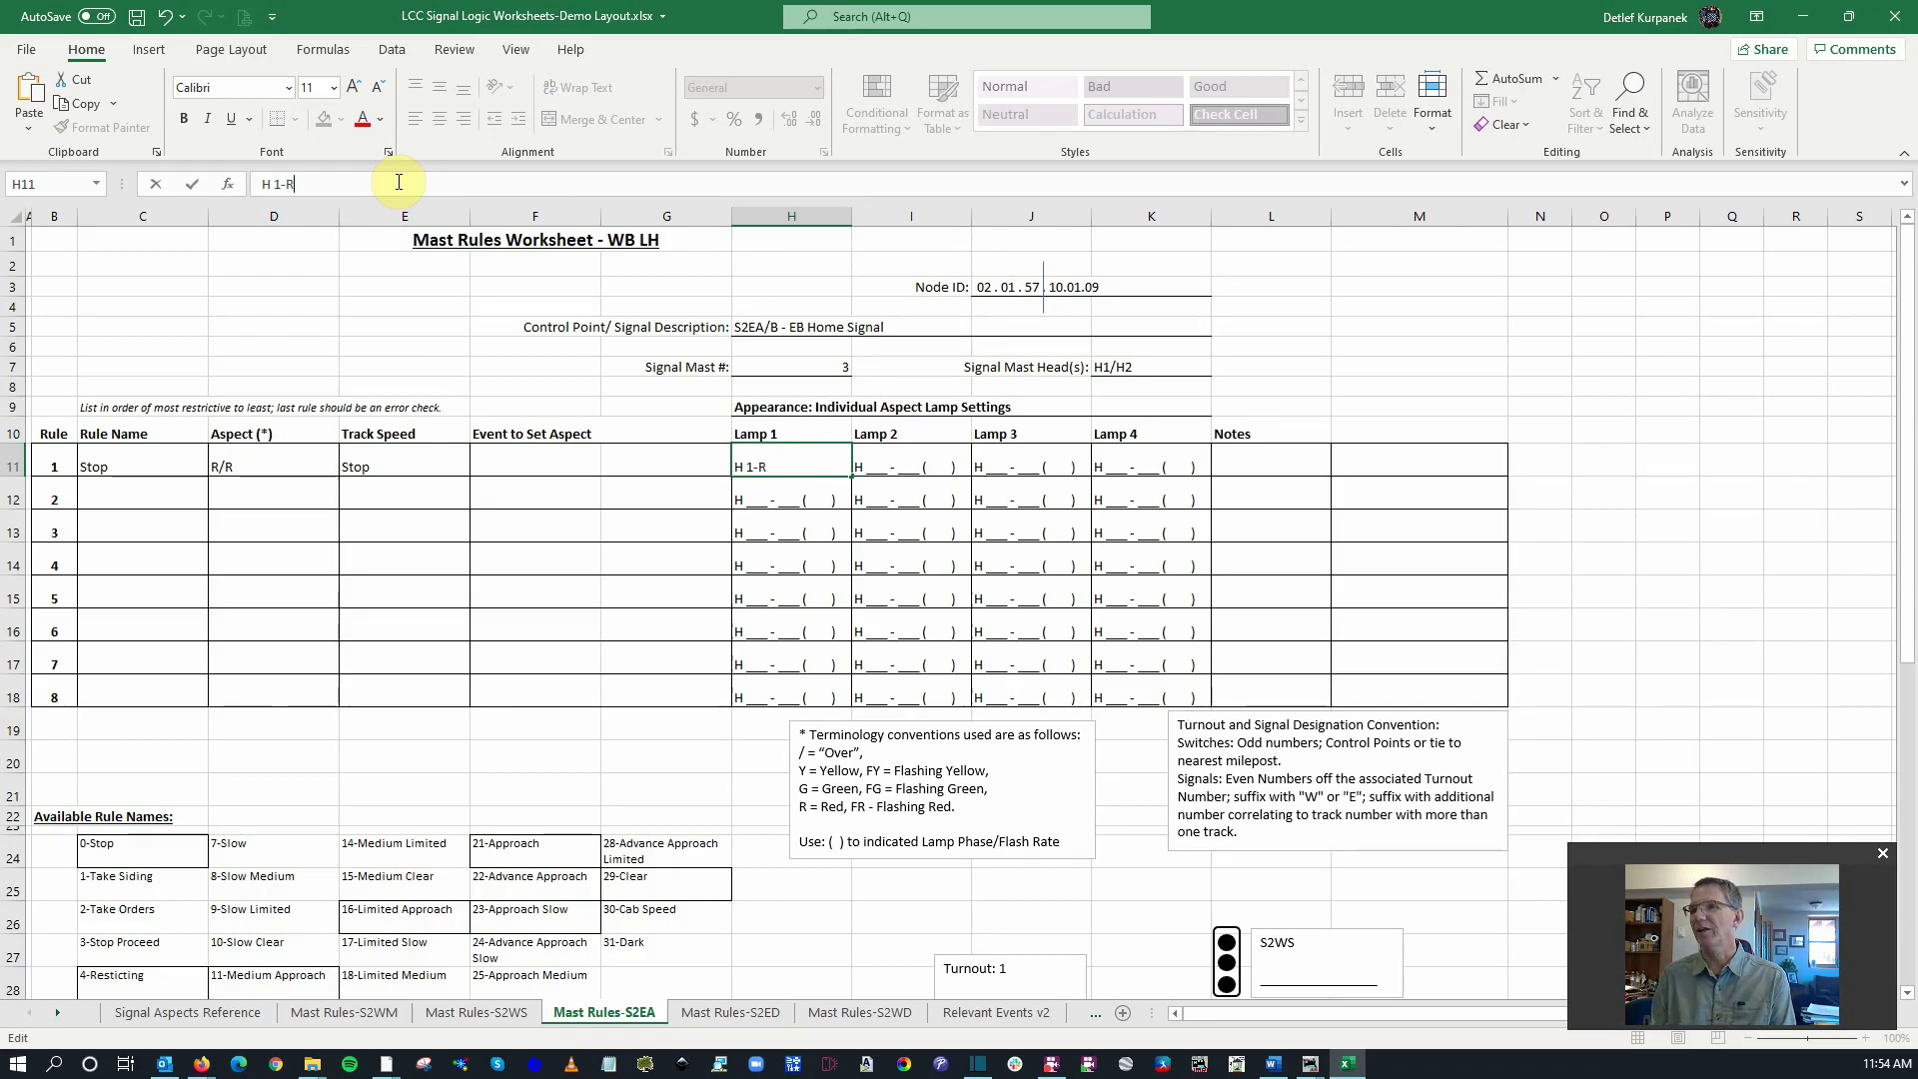
pyautogui.press('Return')
pyautogui.press('Right')
pyautogui.press('Right')
pyautogui.press('Right')
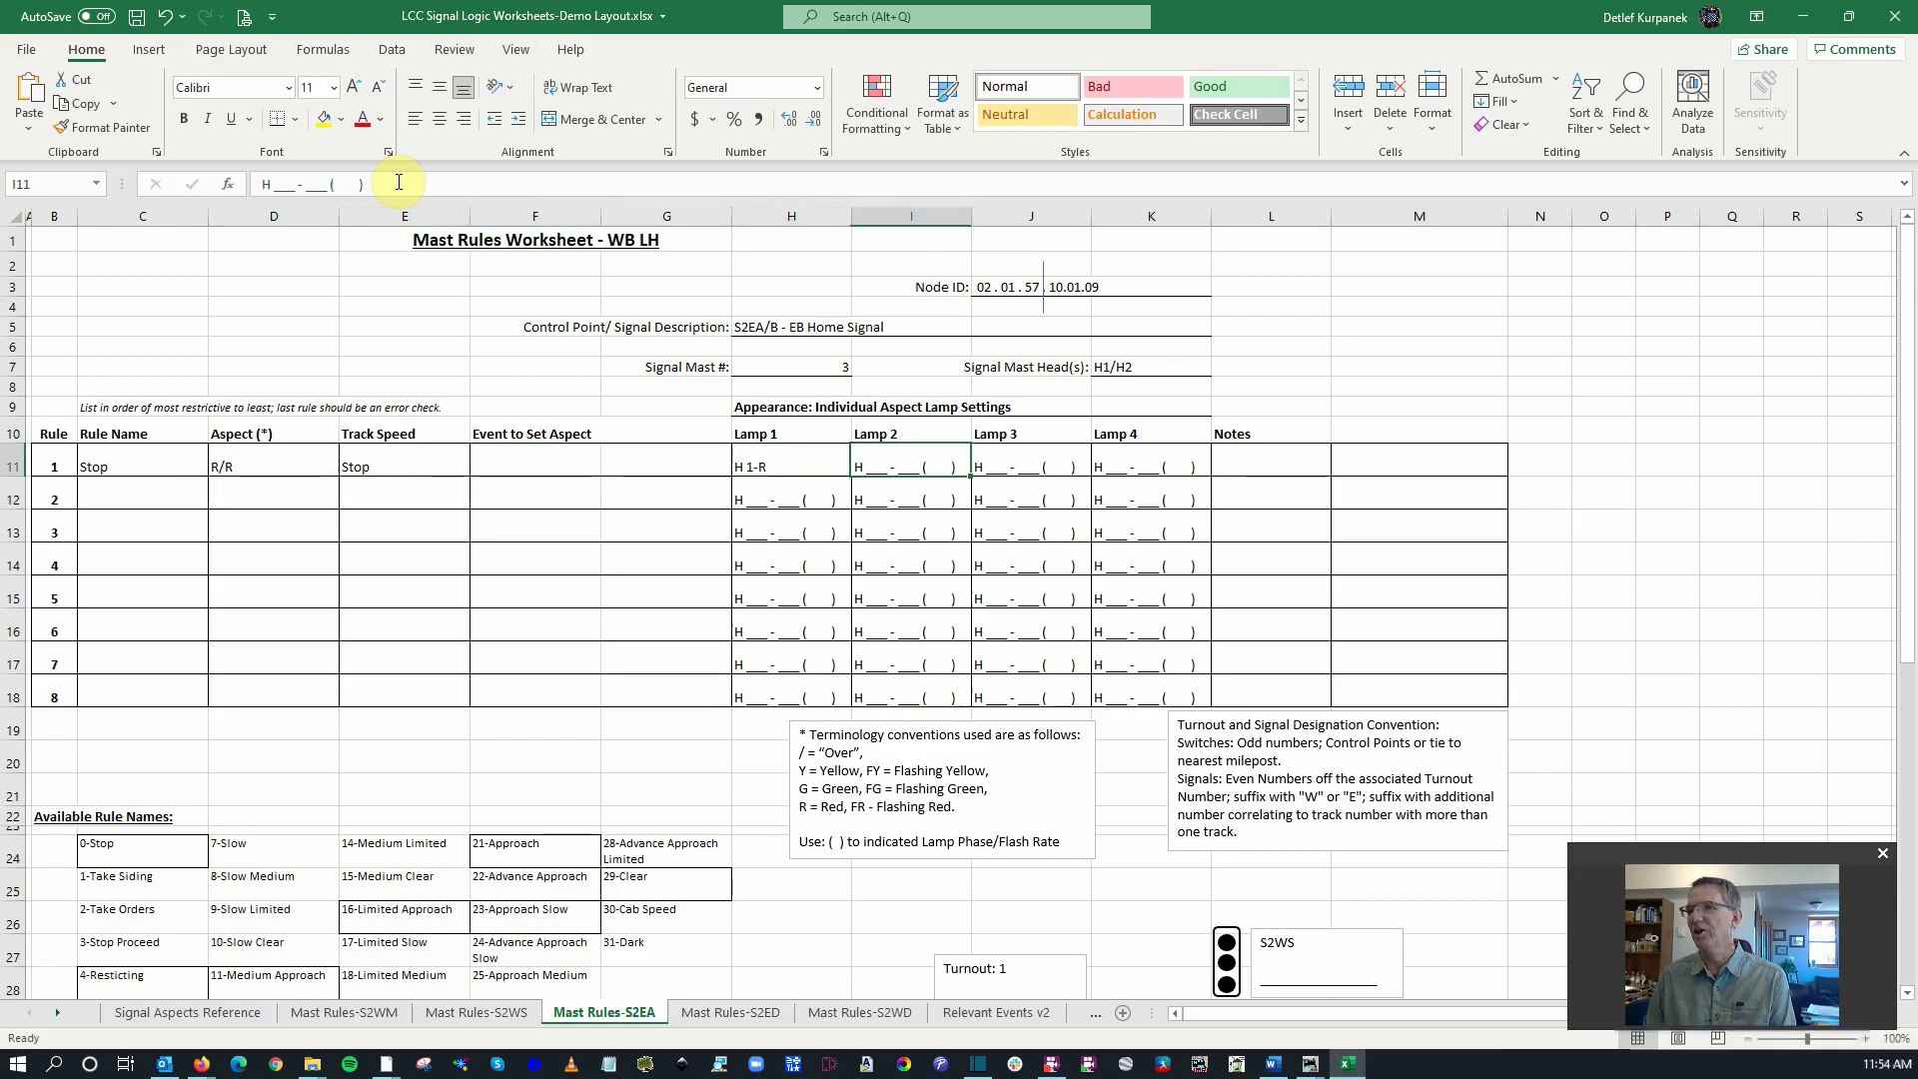
pyautogui.press('F2')
pyautogui.write('2-R')
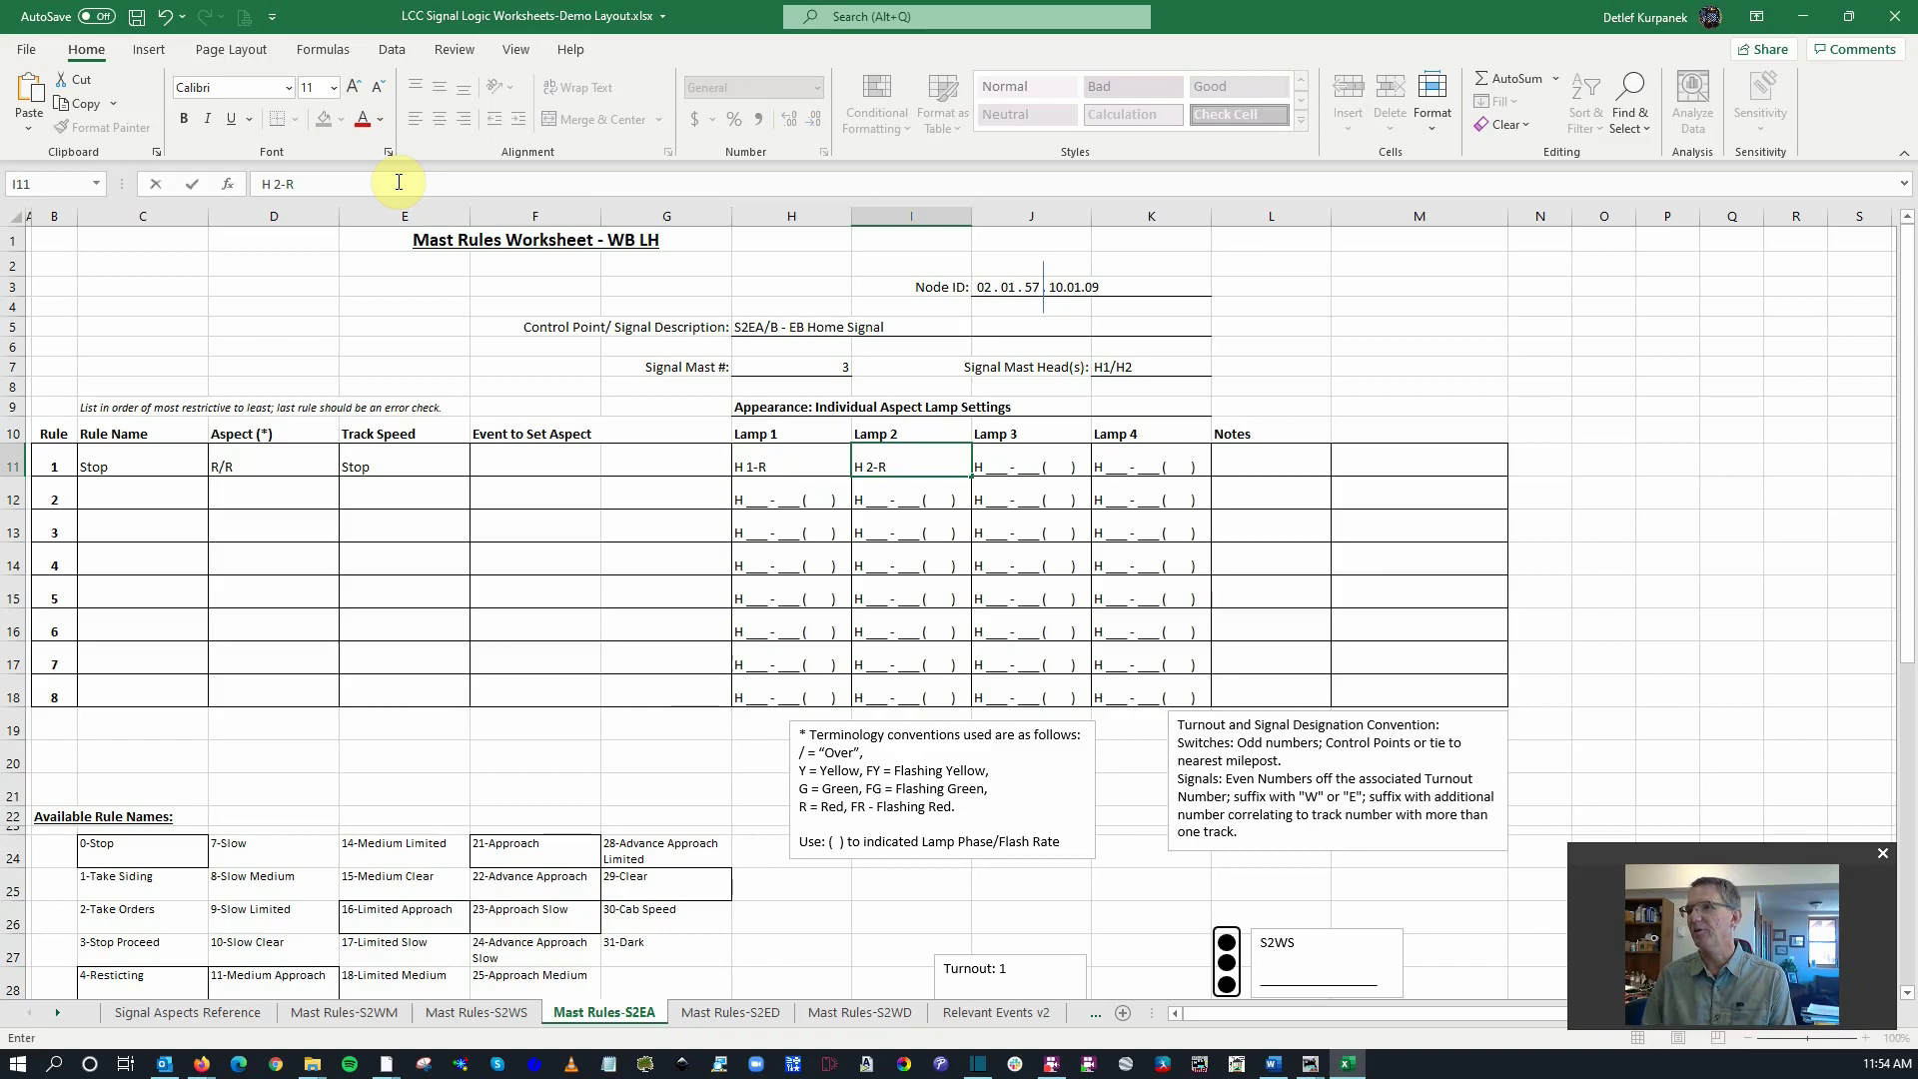
pyautogui.press('Return')
pyautogui.press('Left')
pyautogui.press('Left')
pyautogui.press('Left')
pyautogui.press('Left')
pyautogui.press('Left')
pyautogui.press('Left')
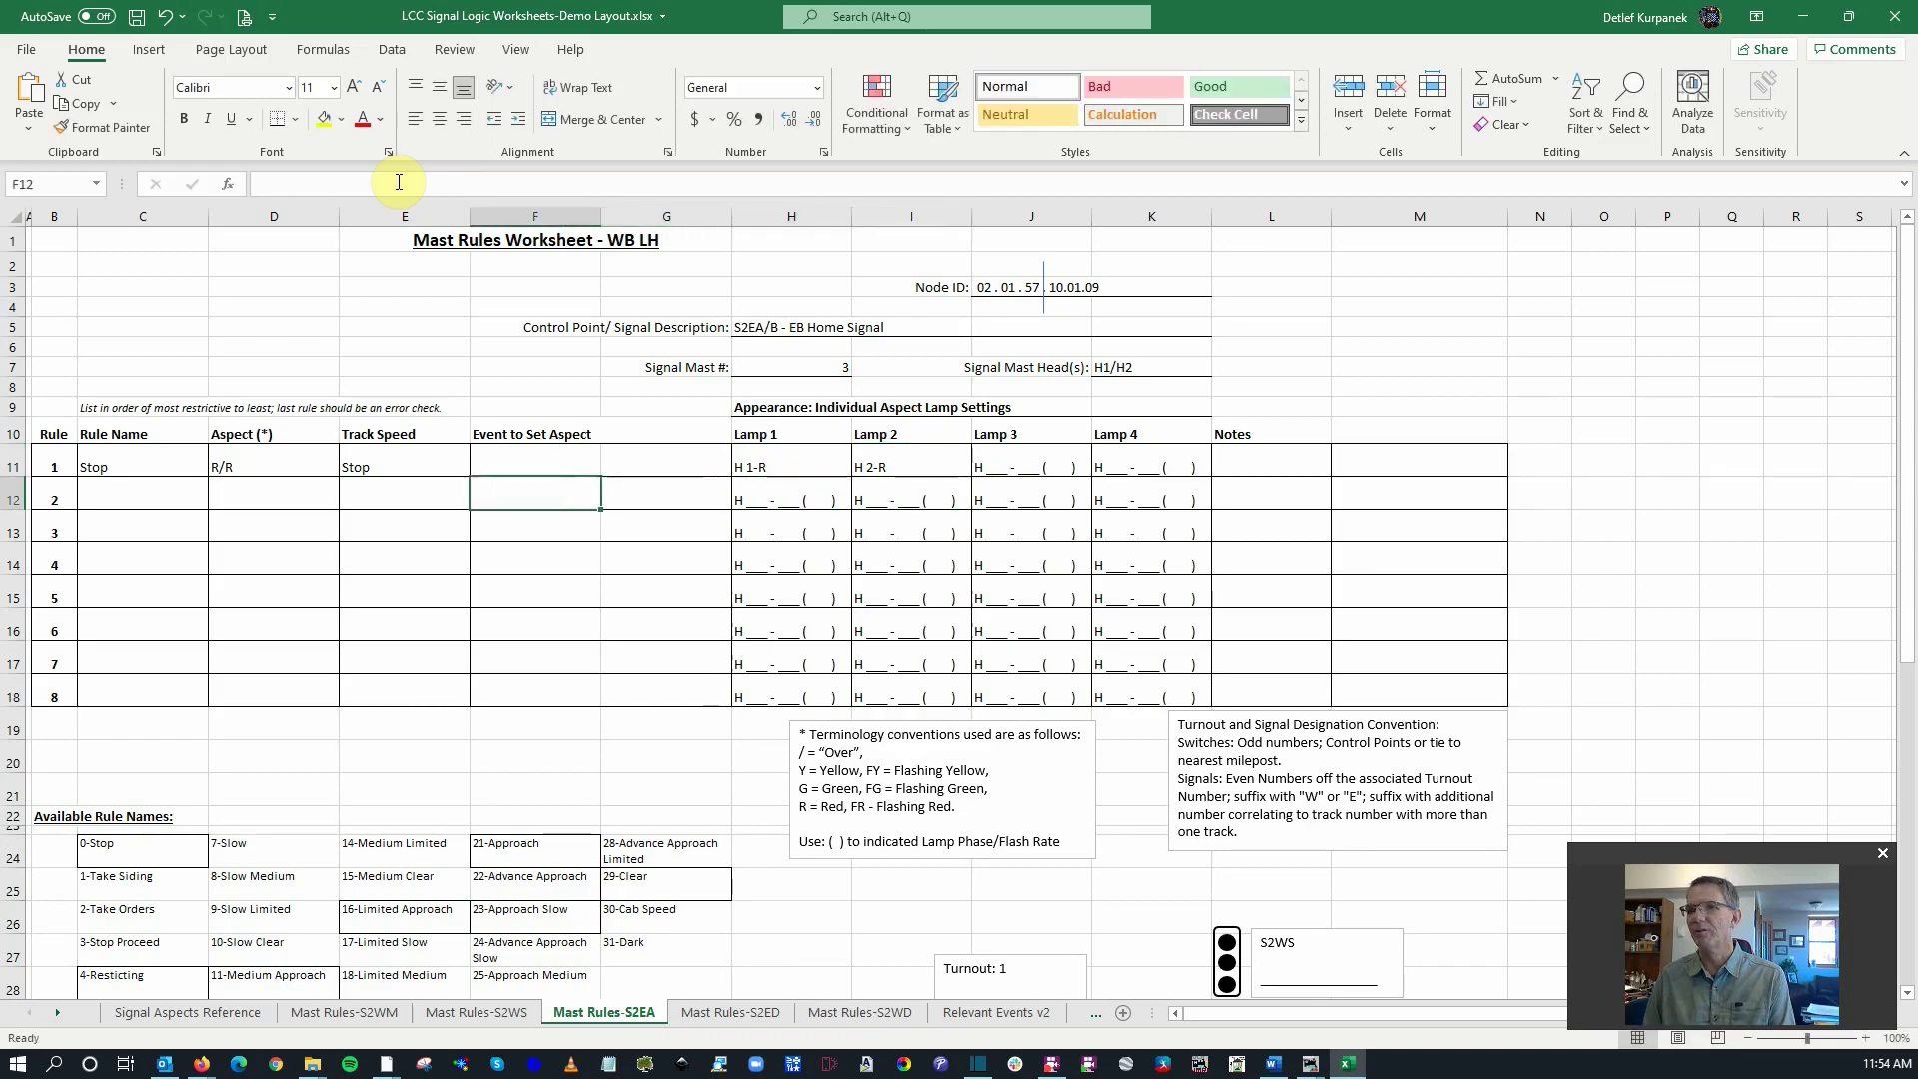